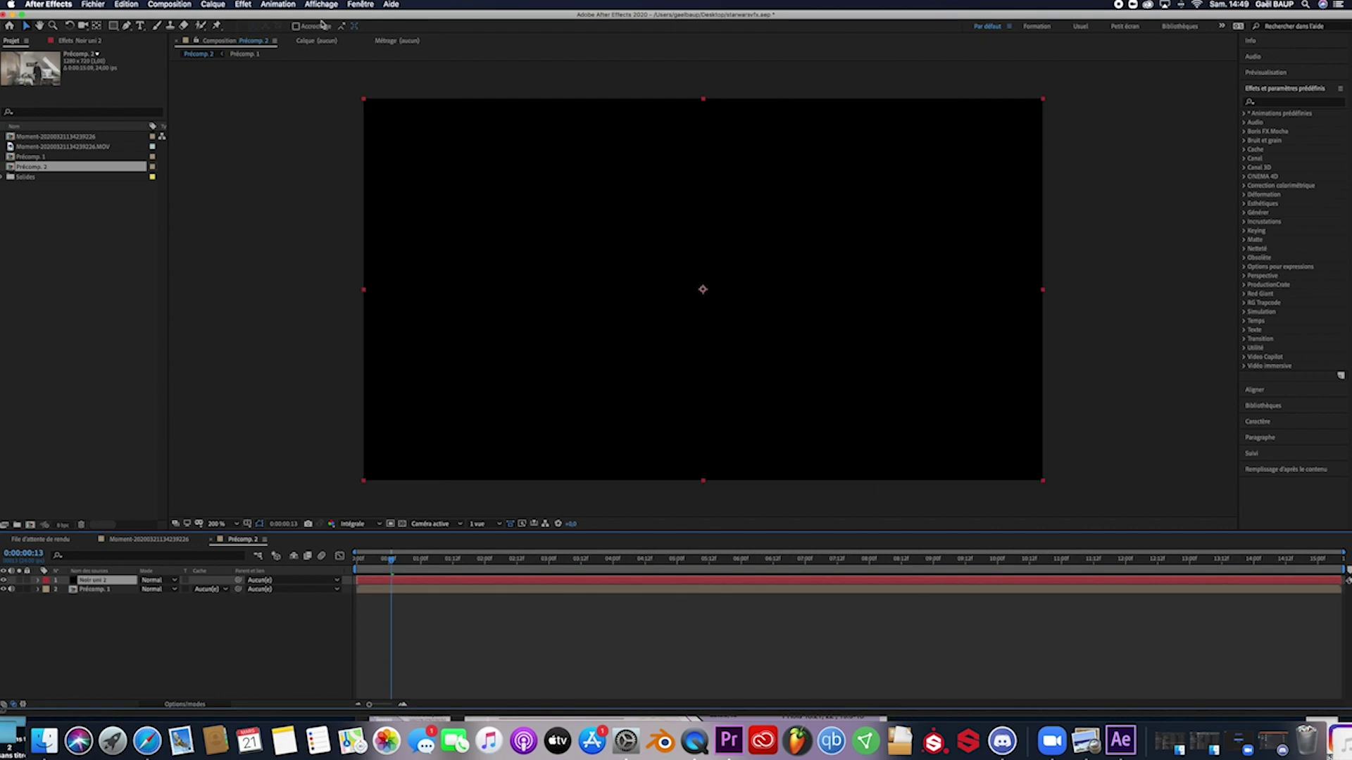
# Apply the Video Copilot Saber effect to the black solid layer above the footage
pyautogui.click(243, 4)
pyautogui.moveTo(308, 151)
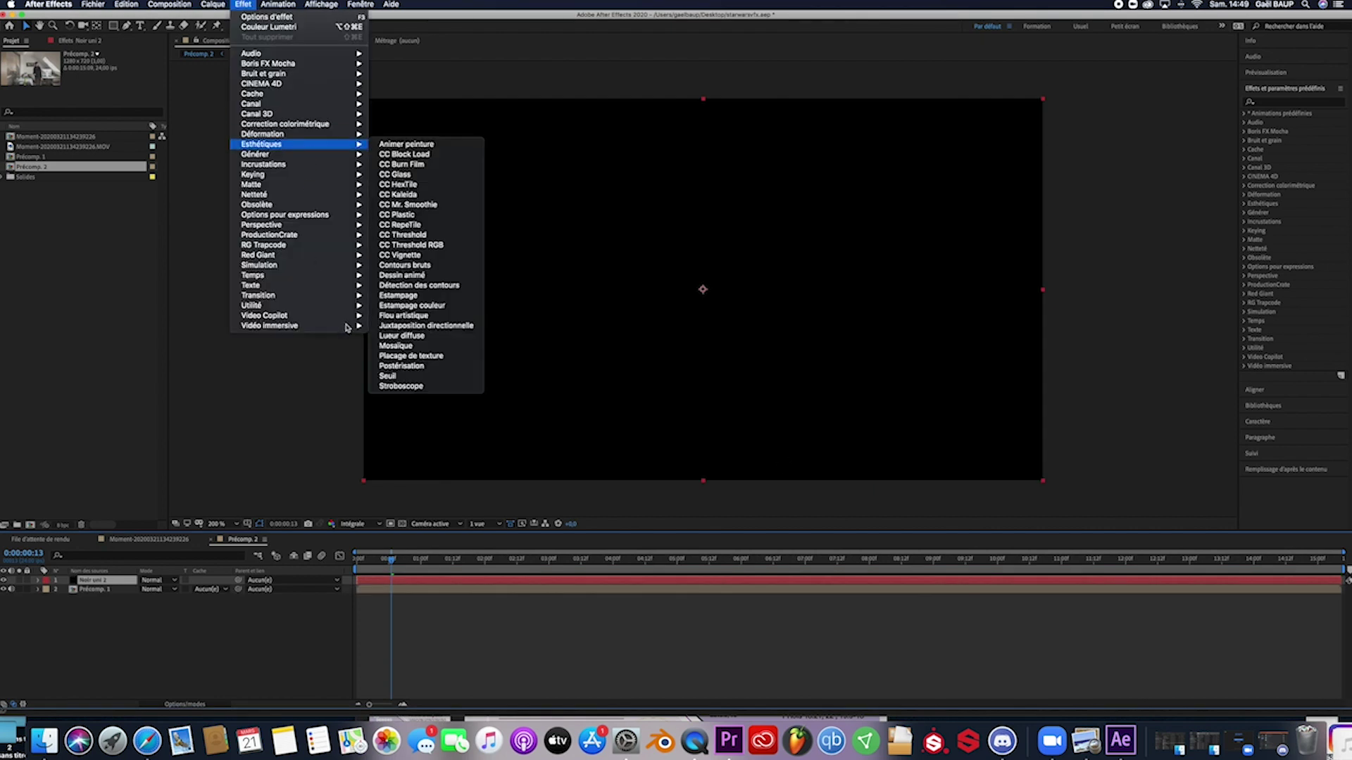
pyautogui.moveTo(331, 315)
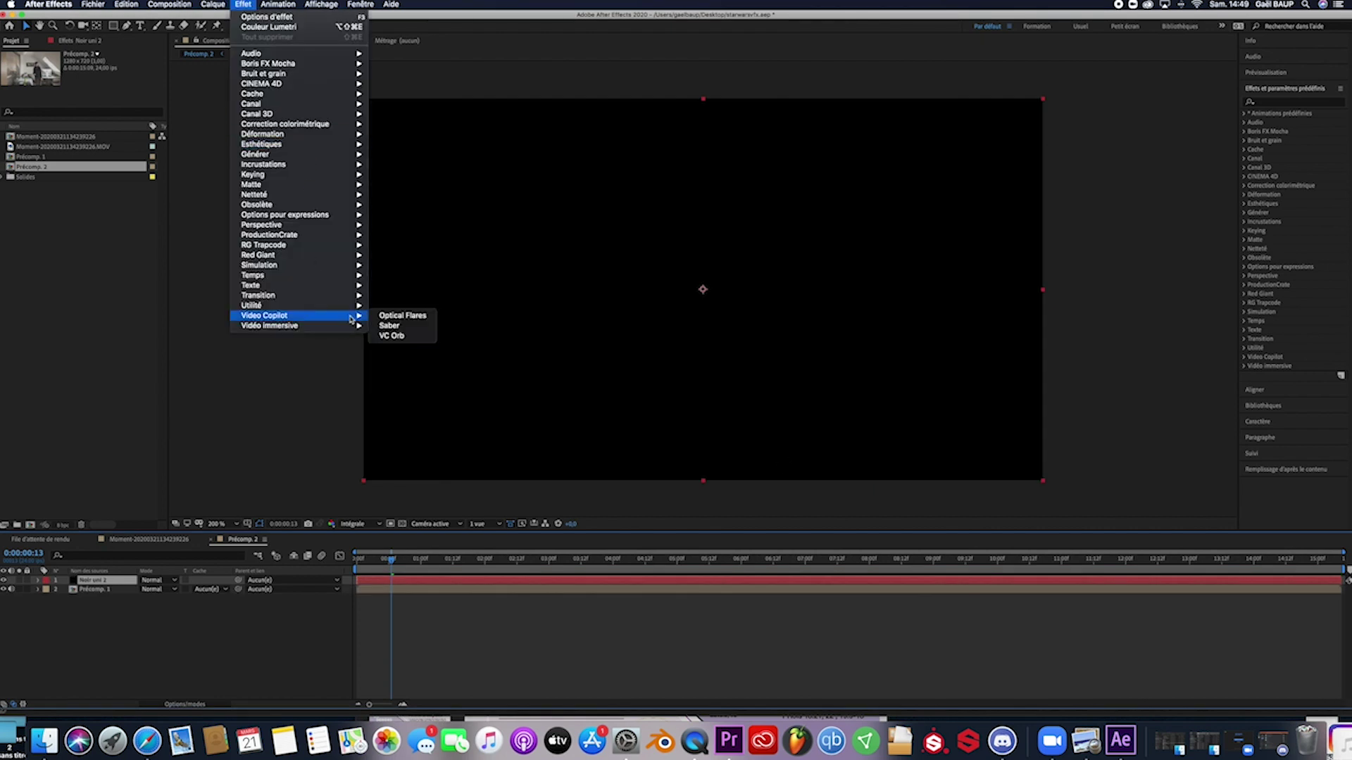
pyautogui.click(391, 327)
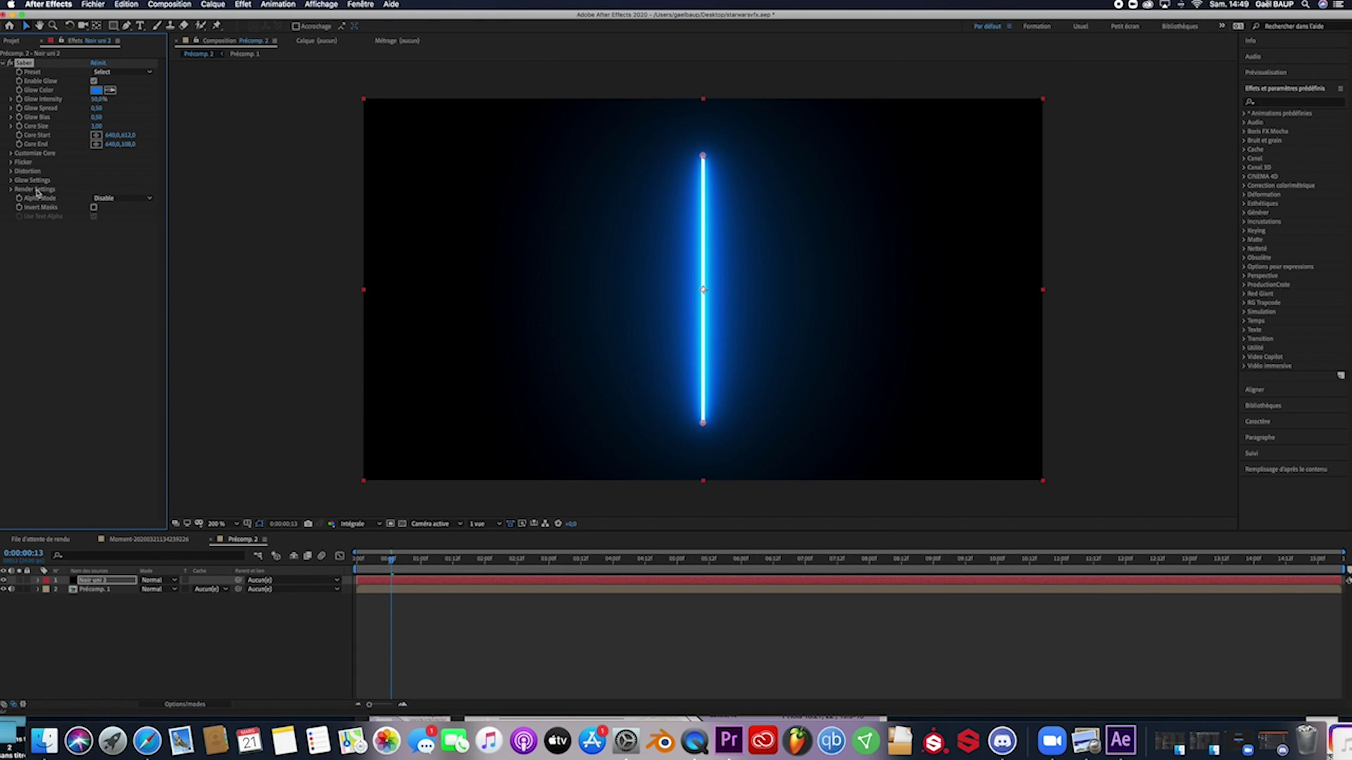
# Set Saber's Composite Settings to Transparent in the render settings and disable its glow
pyautogui.click(11, 190)
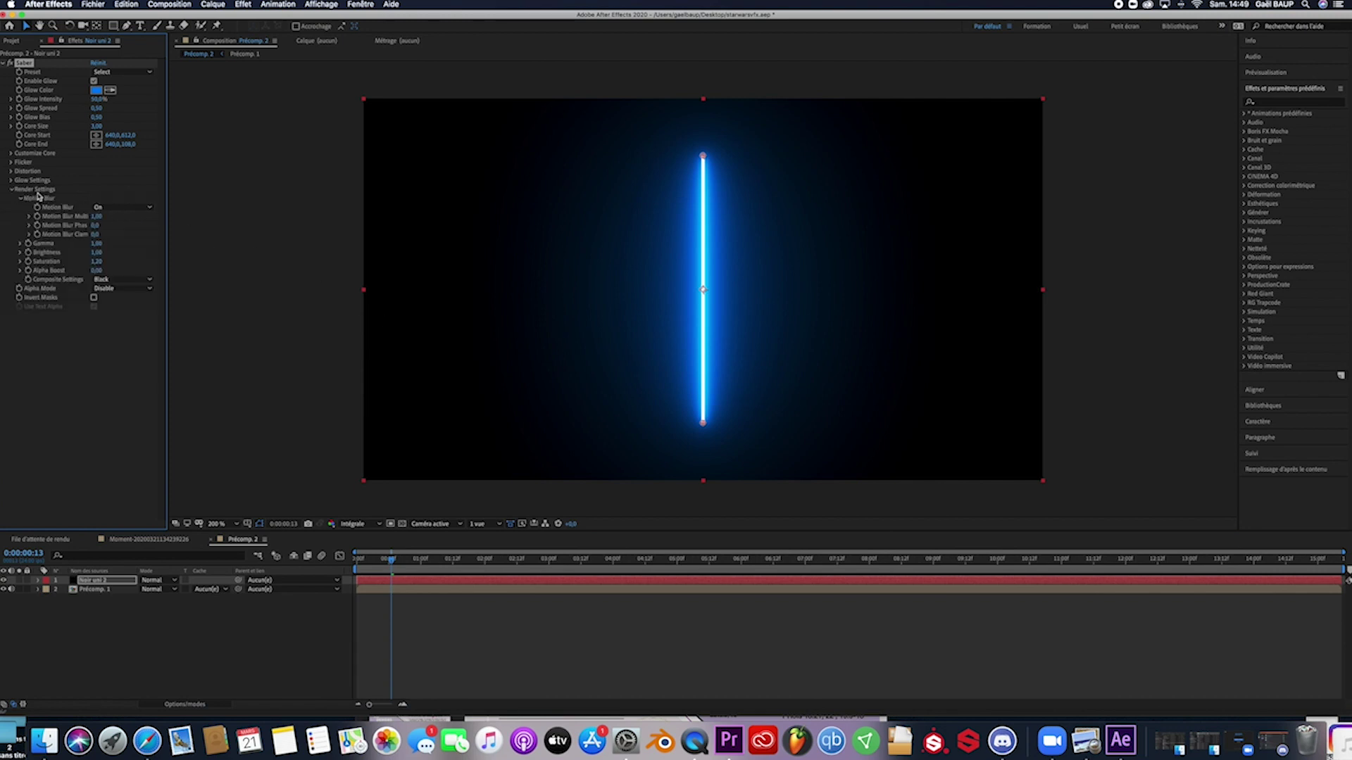
pyautogui.click(123, 279)
pyautogui.click(124, 290)
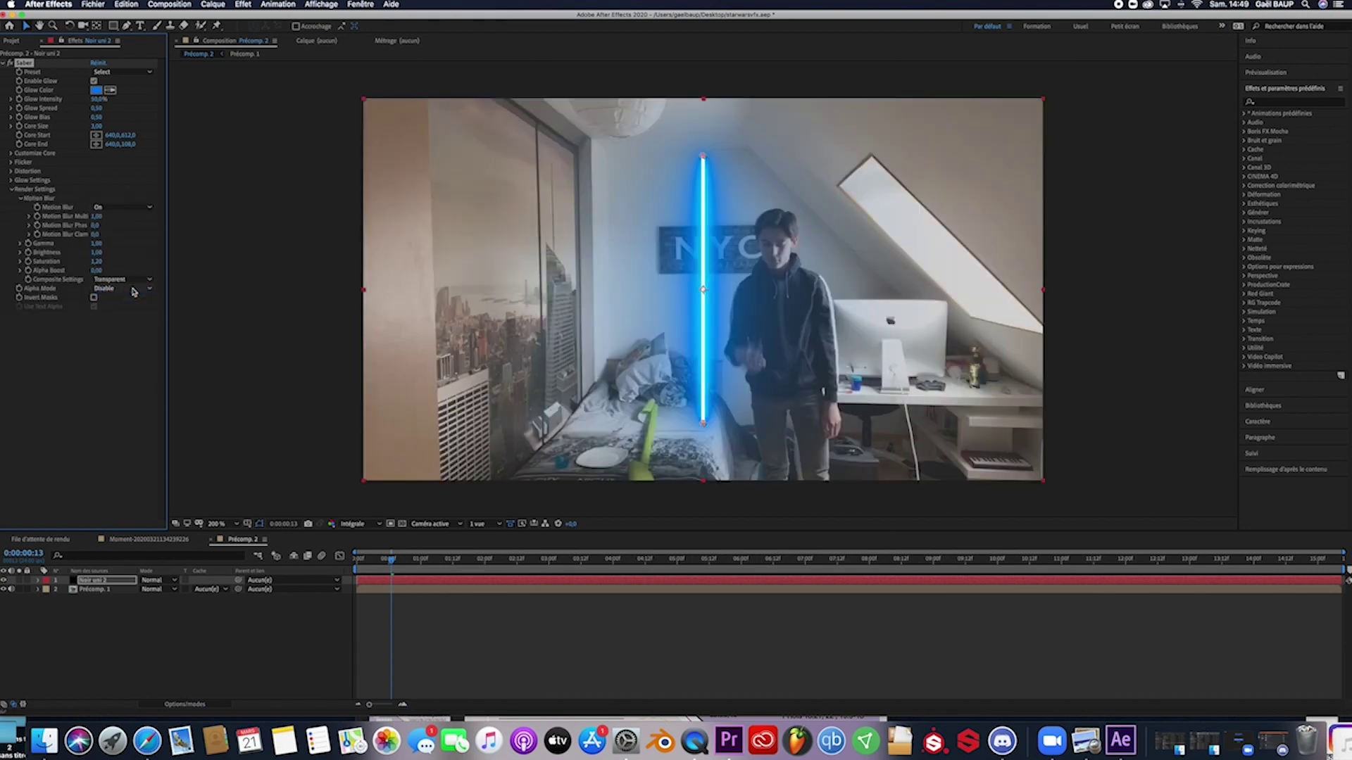
pyautogui.click(93, 82)
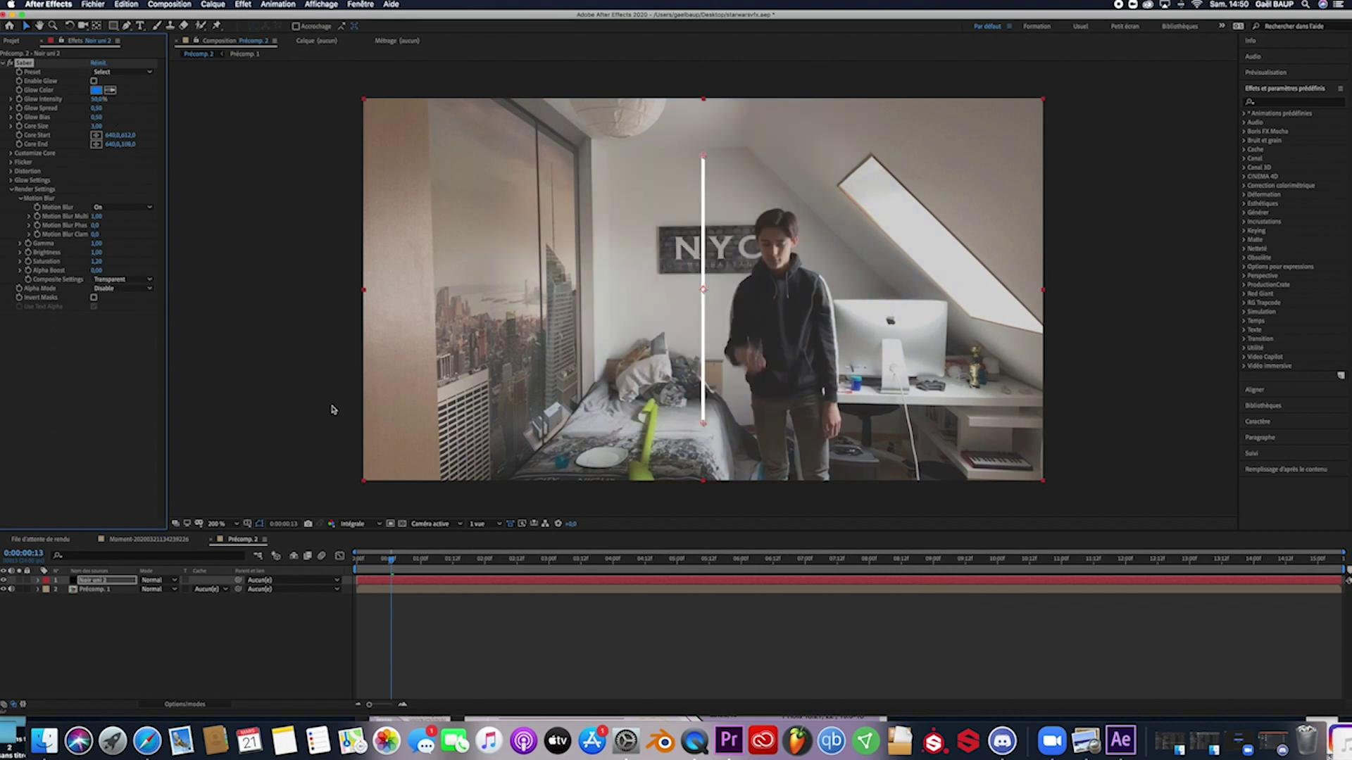
# Split the Saber solid layer at 0:00:02:11 and delete the part before the cut
pyautogui.moveTo(391, 564); pyautogui.dragTo(515, 569)
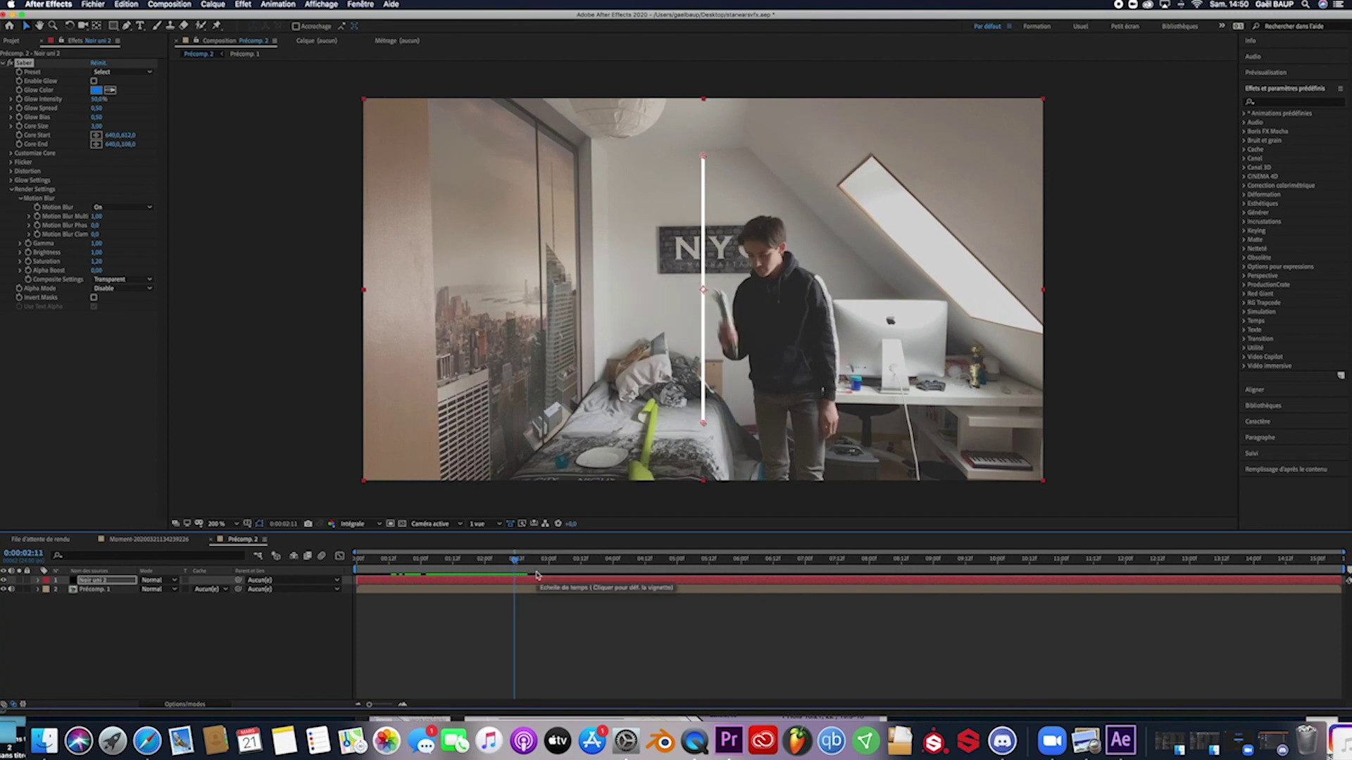
pyautogui.press('super+shift+d')
pyautogui.click(490, 587)
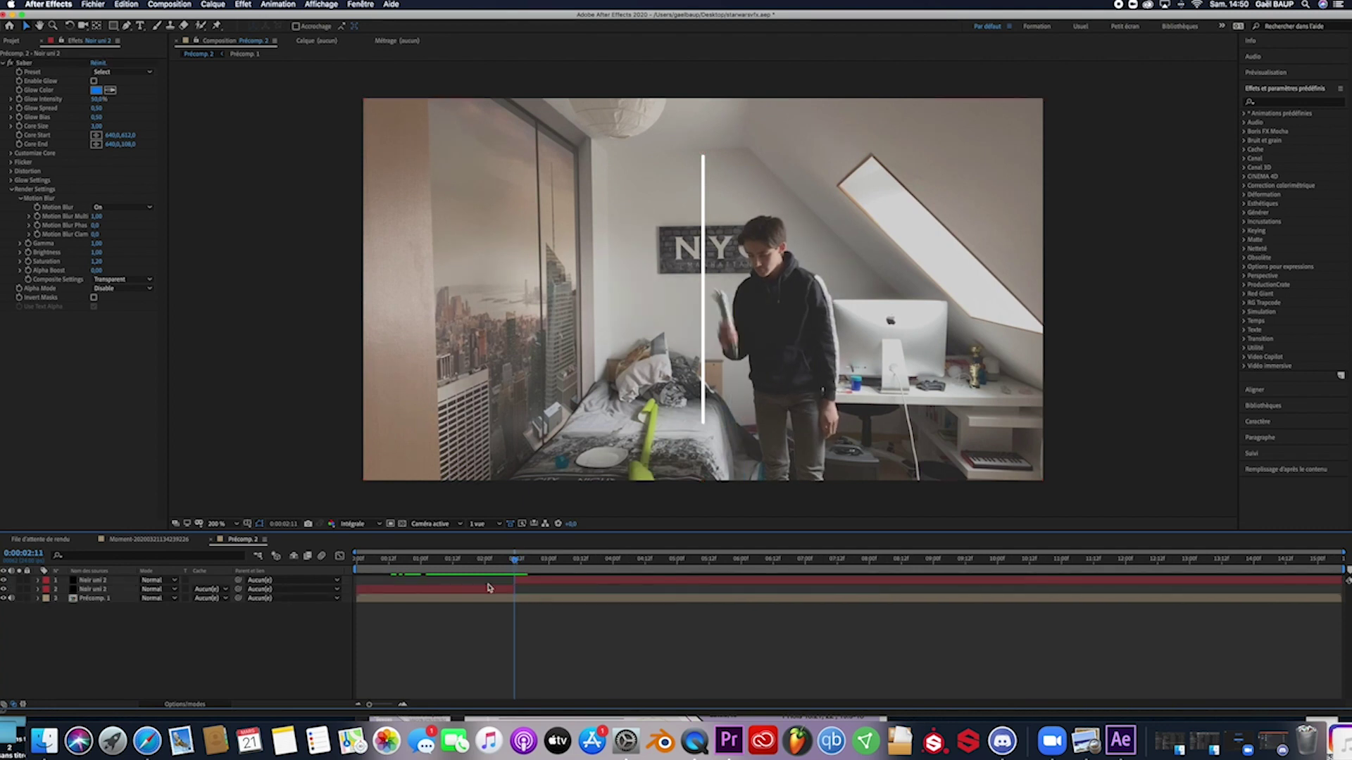
pyautogui.press('Delete')
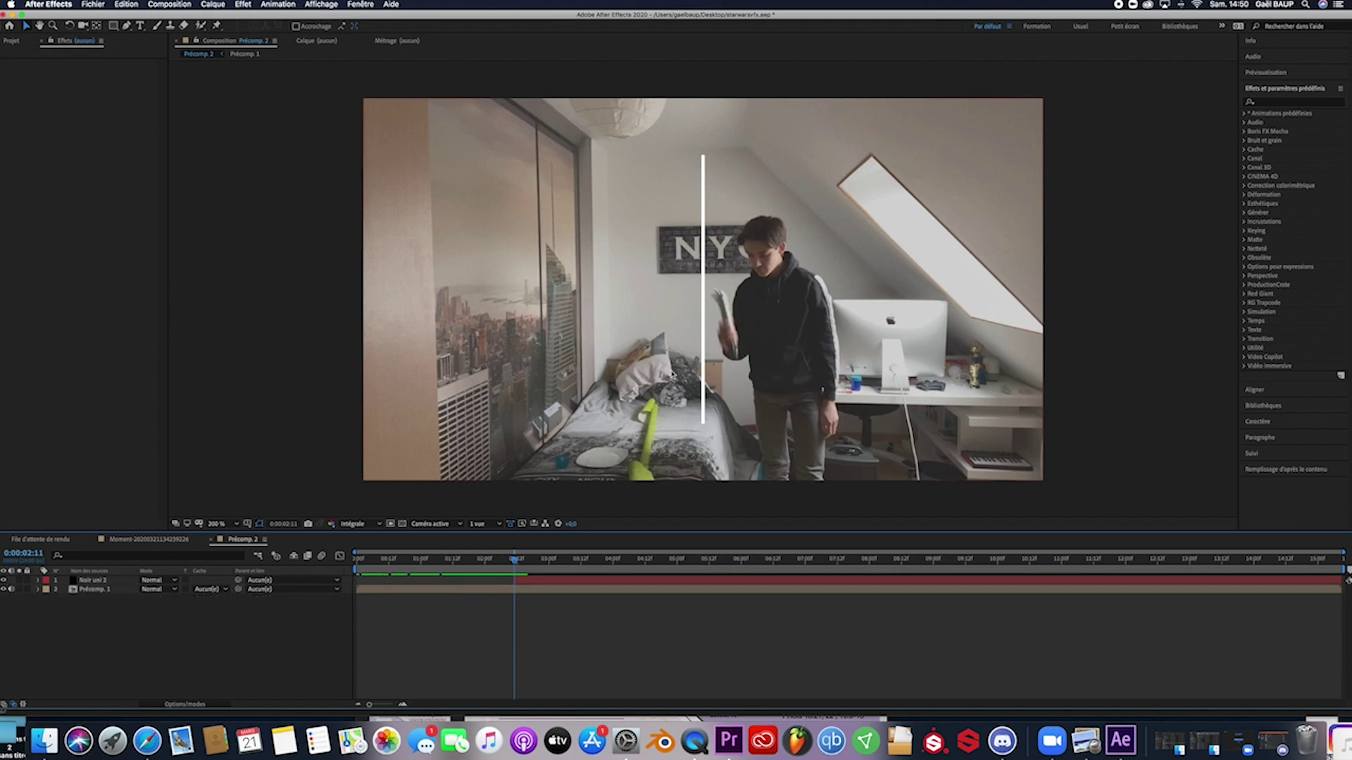
# Start keyframing Core Start and Core End at 0:00:02:11, placing both points together at the tip of the hilt
pyautogui.click(673, 579)
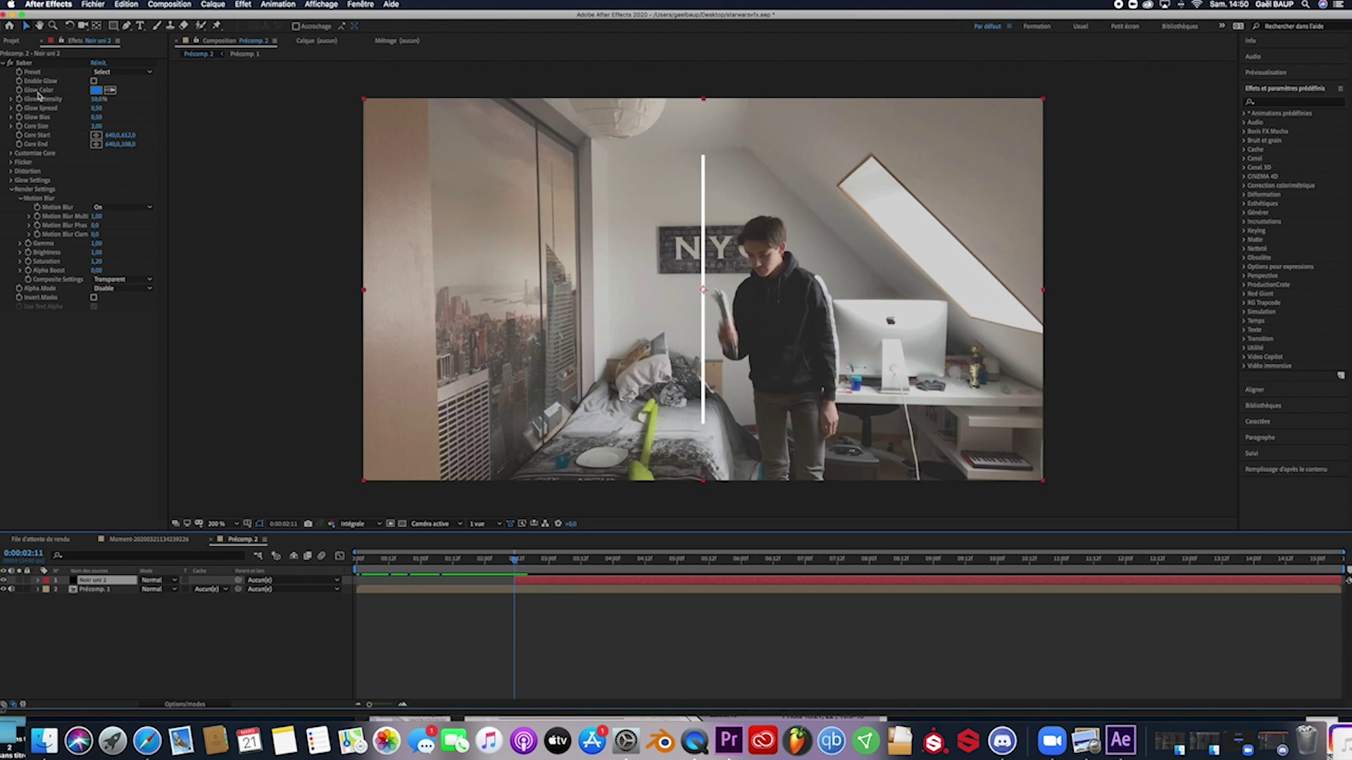
pyautogui.click(44, 128)
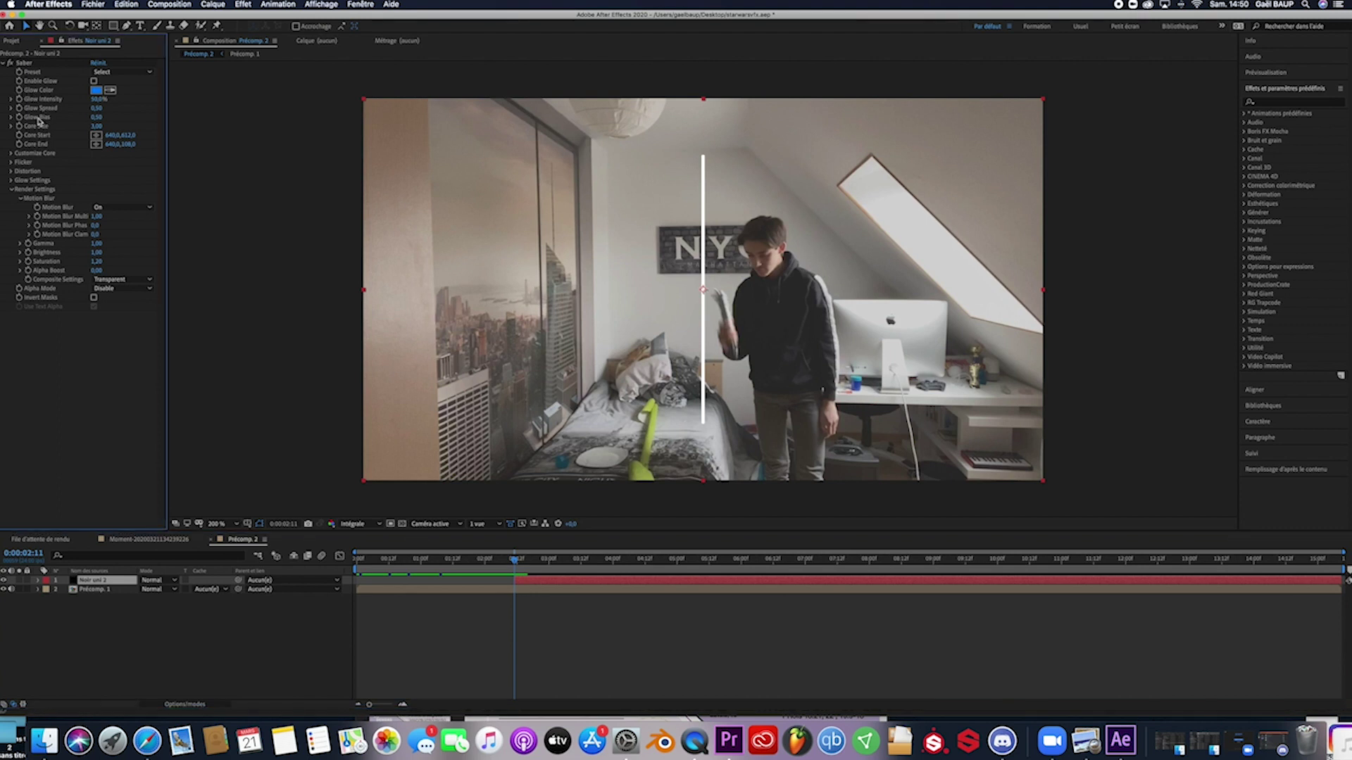
pyautogui.click(16, 119)
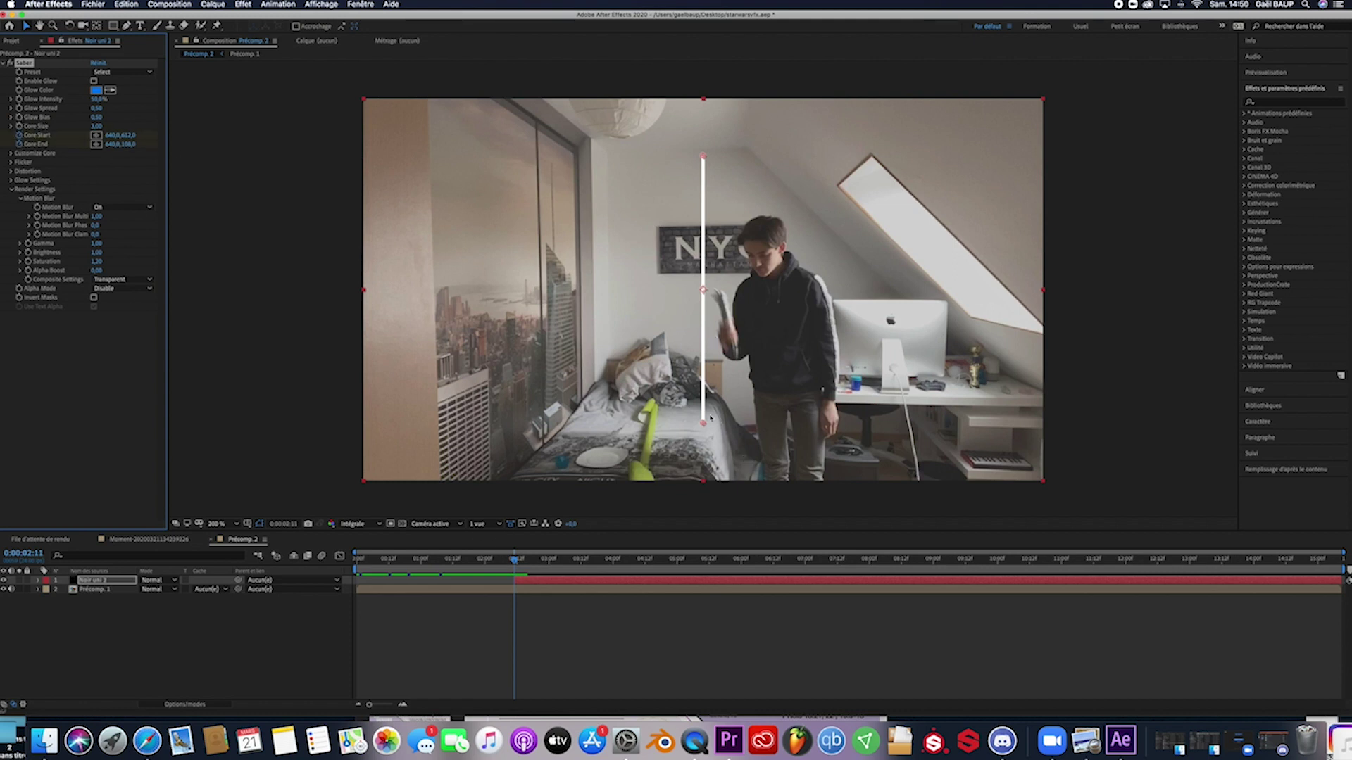
pyautogui.moveTo(704, 423); pyautogui.dragTo(720, 295)
pyautogui.moveTo(704, 155); pyautogui.dragTo(719, 287)
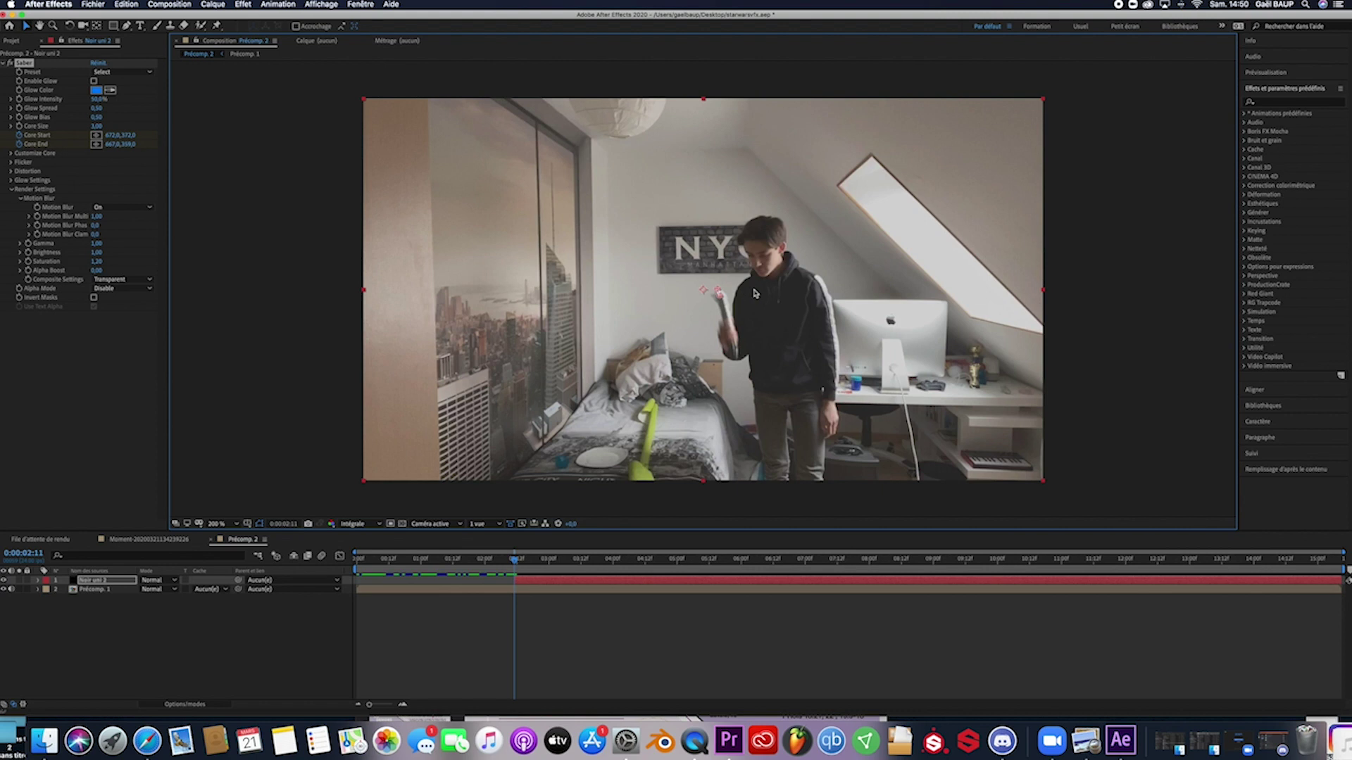
# Keyframe Core Start and Core End frame by frame from 0:00:02:12 through 0:00:02:16 so the blade grows and follows the hilt
pyautogui.click(517, 560)
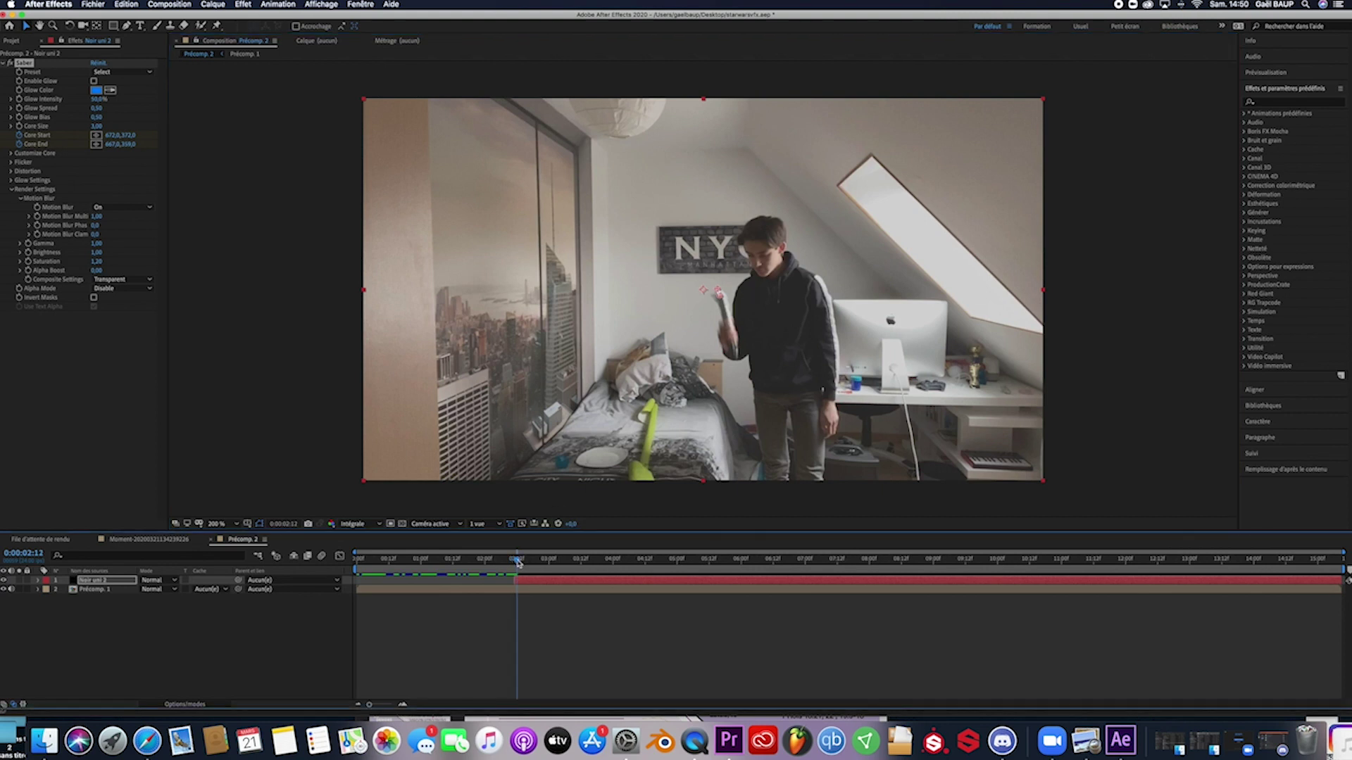
pyautogui.moveTo(719, 297); pyautogui.dragTo(726, 306)
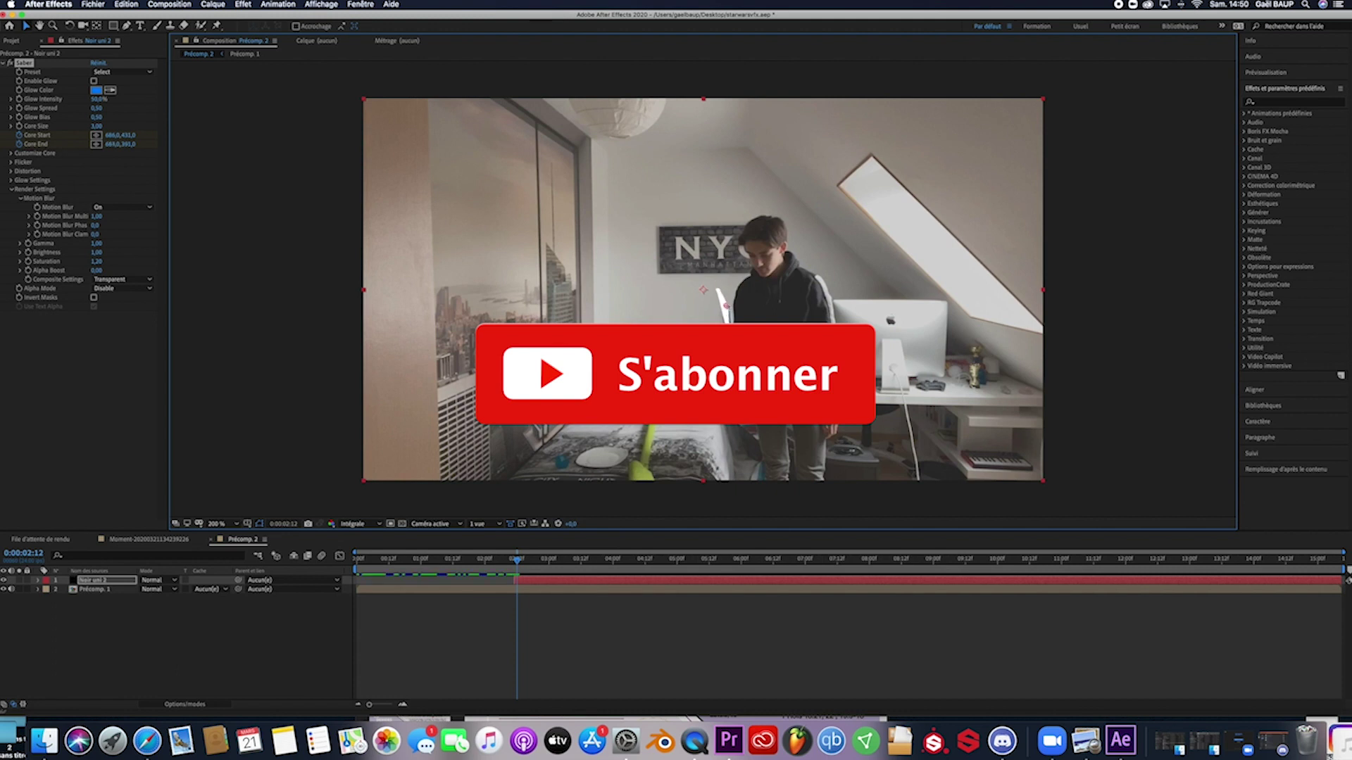
pyautogui.click(521, 561)
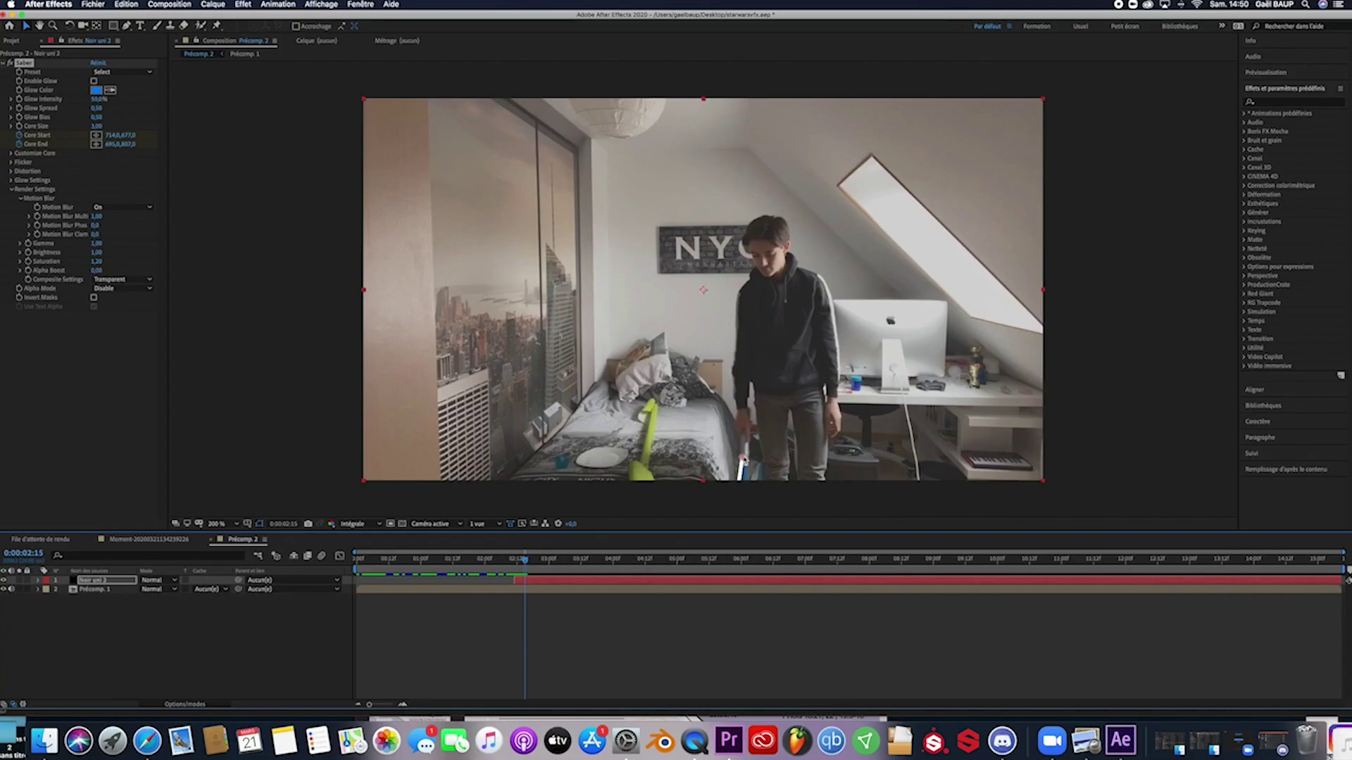
pyautogui.moveTo(743, 459); pyautogui.dragTo(745, 470)
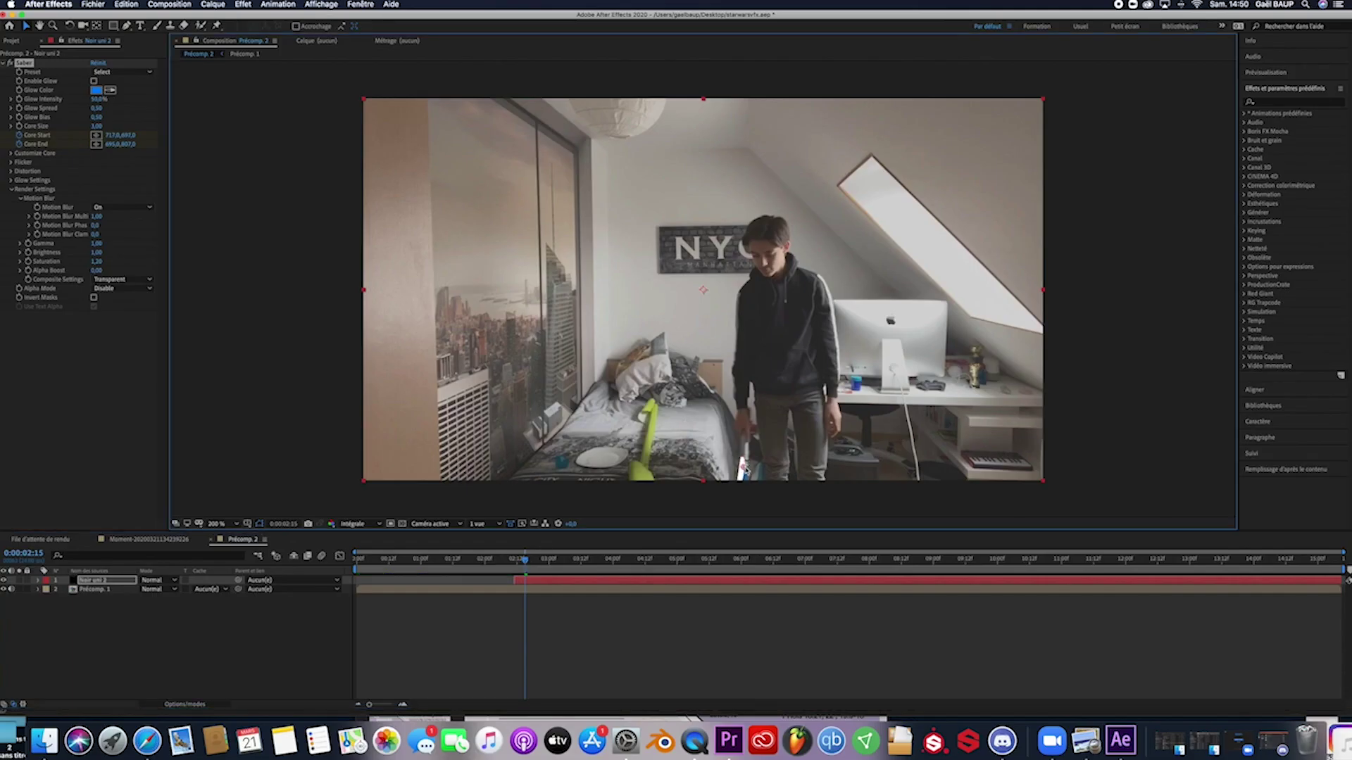
pyautogui.scroll(-1, 742, 492)
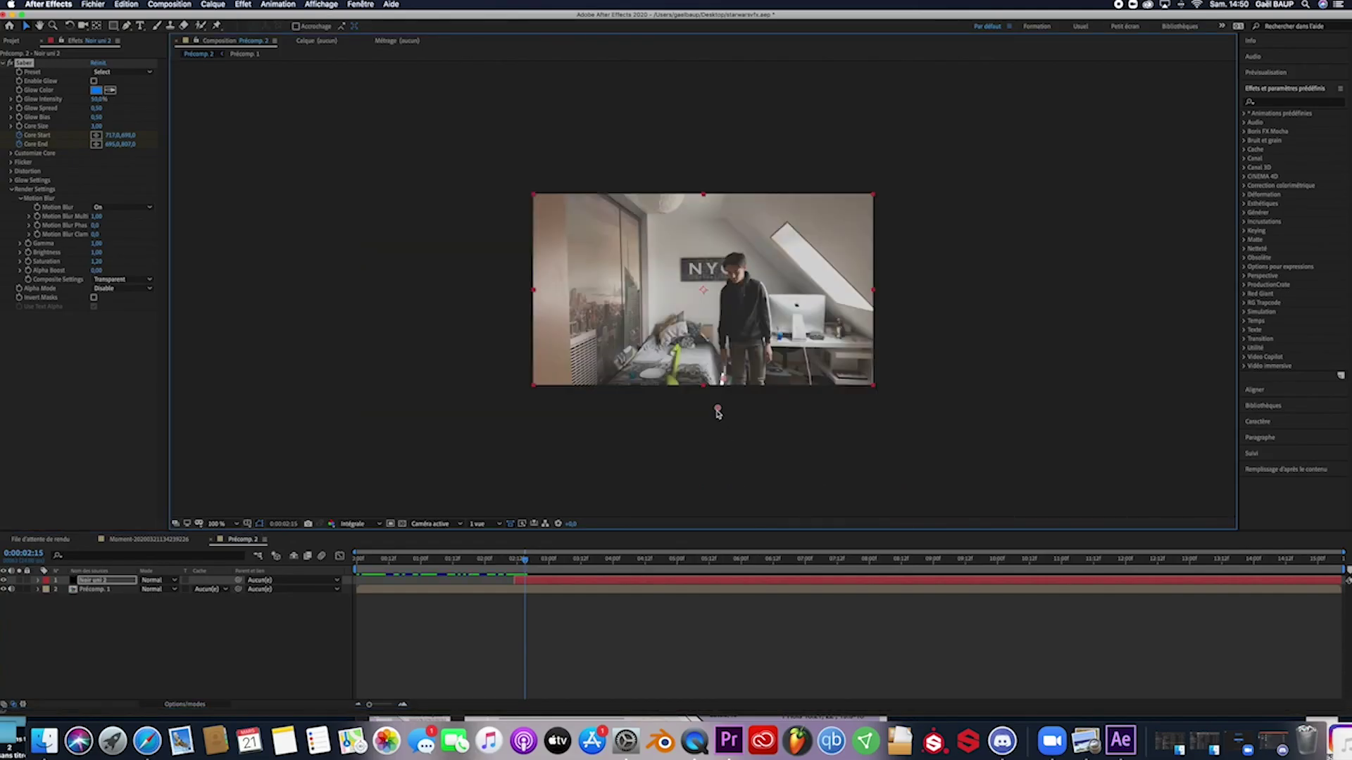
pyautogui.moveTo(718, 413); pyautogui.dragTo(719, 414)
pyautogui.press('pagedown')
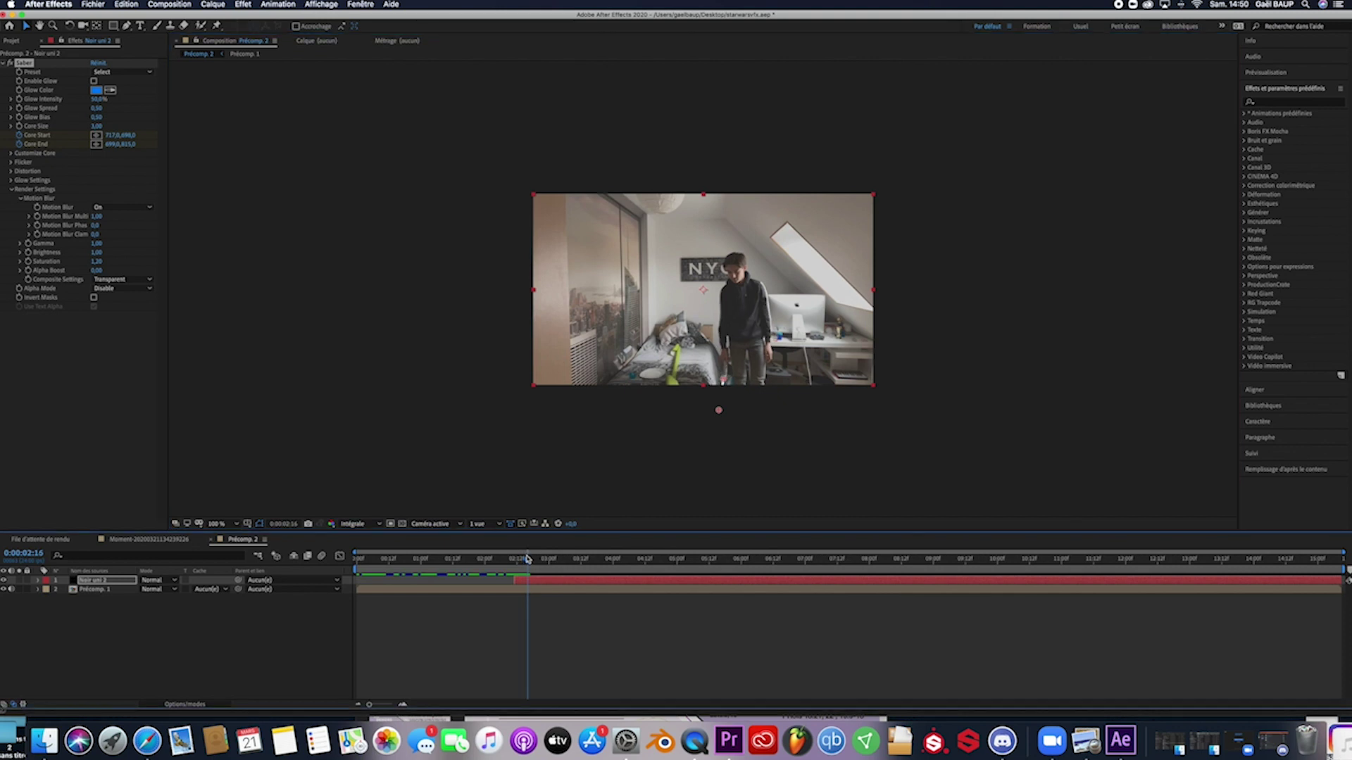
pyautogui.moveTo(719, 410); pyautogui.dragTo(721, 412)
pyautogui.click(536, 564)
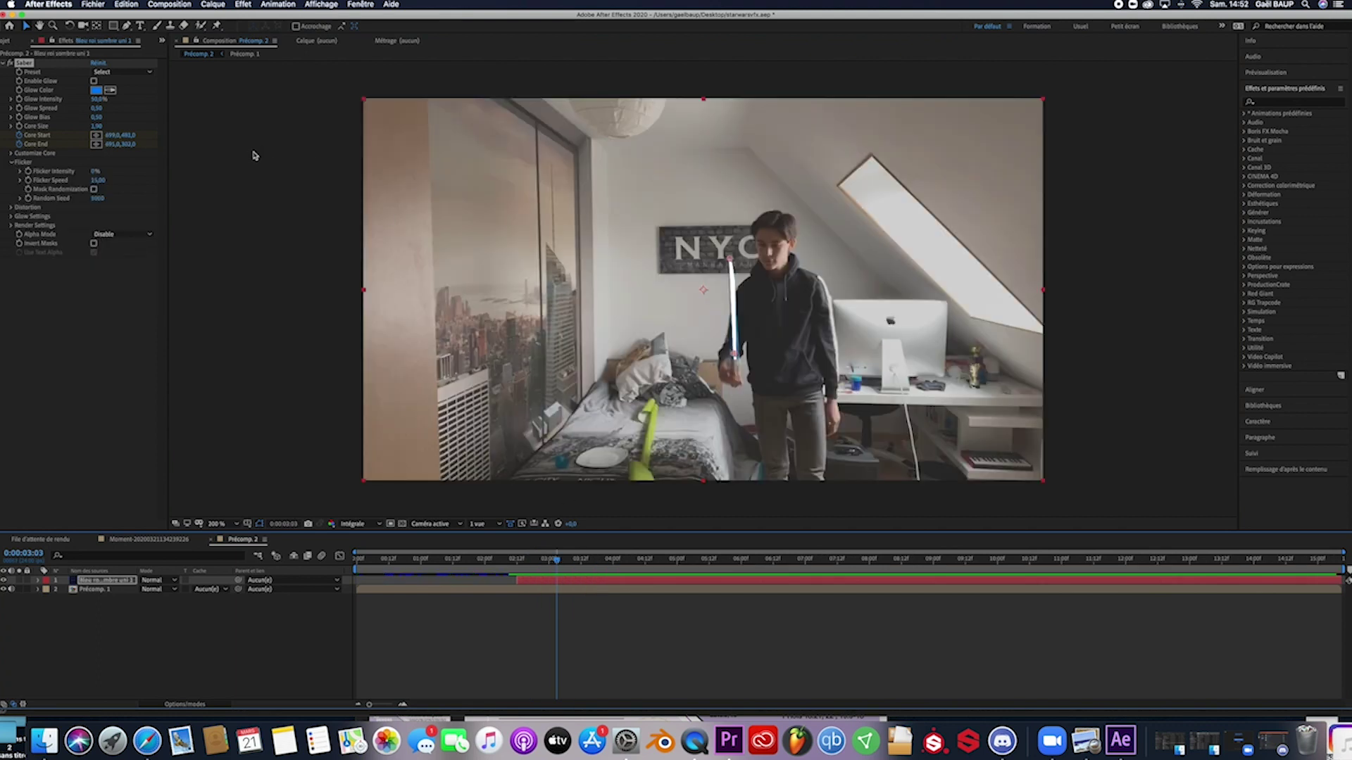
# Thicken the blade to a Core Size of 7.20, checking its fit on several frames and in playback
pyautogui.moveTo(97, 125); pyautogui.dragTo(112, 125)
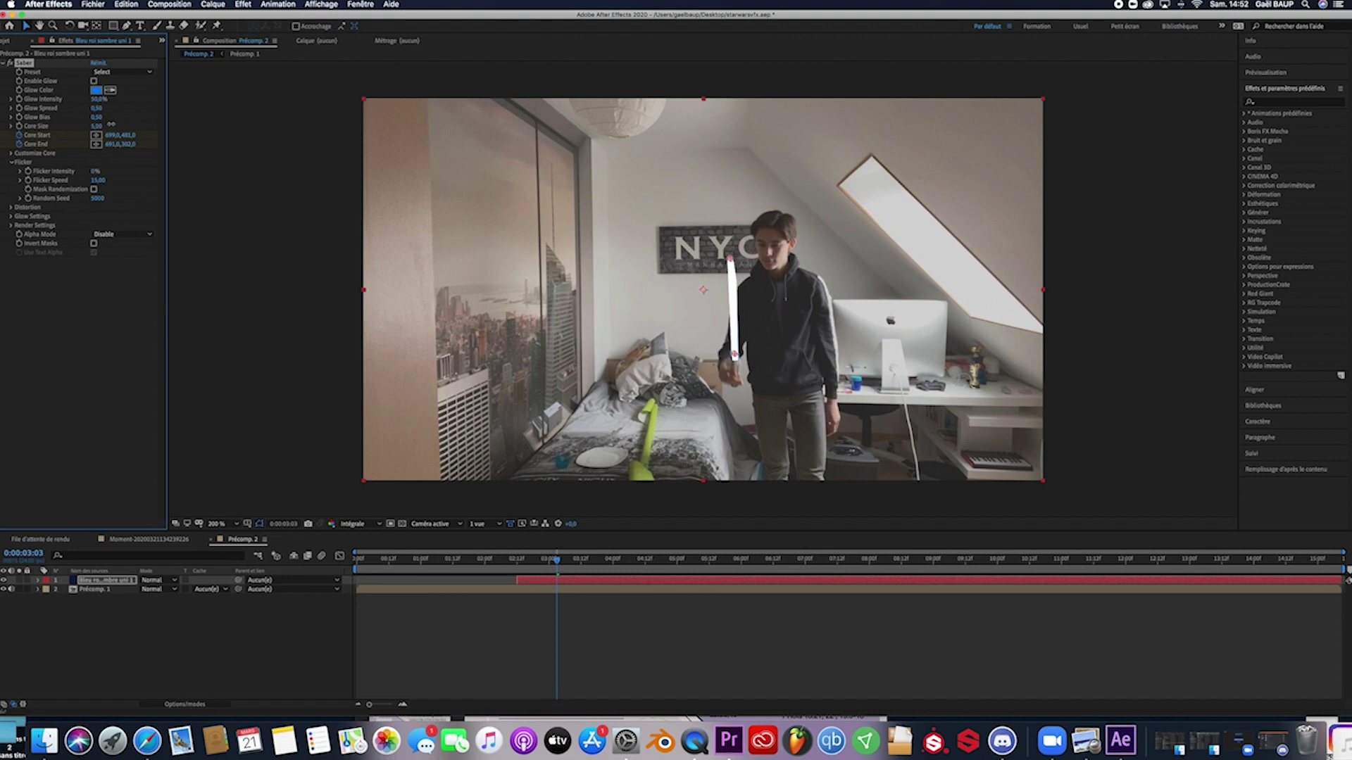
pyautogui.moveTo(561, 563); pyautogui.dragTo(574, 563)
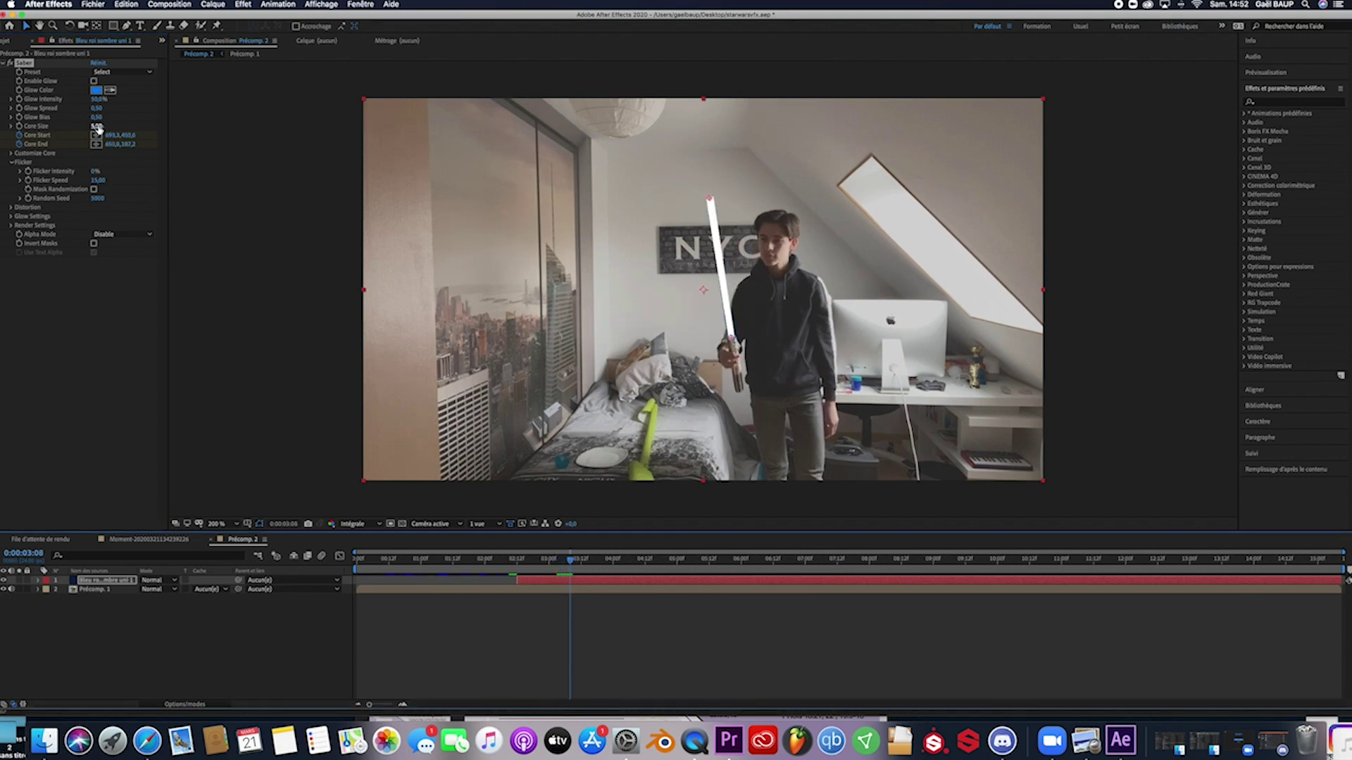
pyautogui.moveTo(99, 125); pyautogui.dragTo(114, 125)
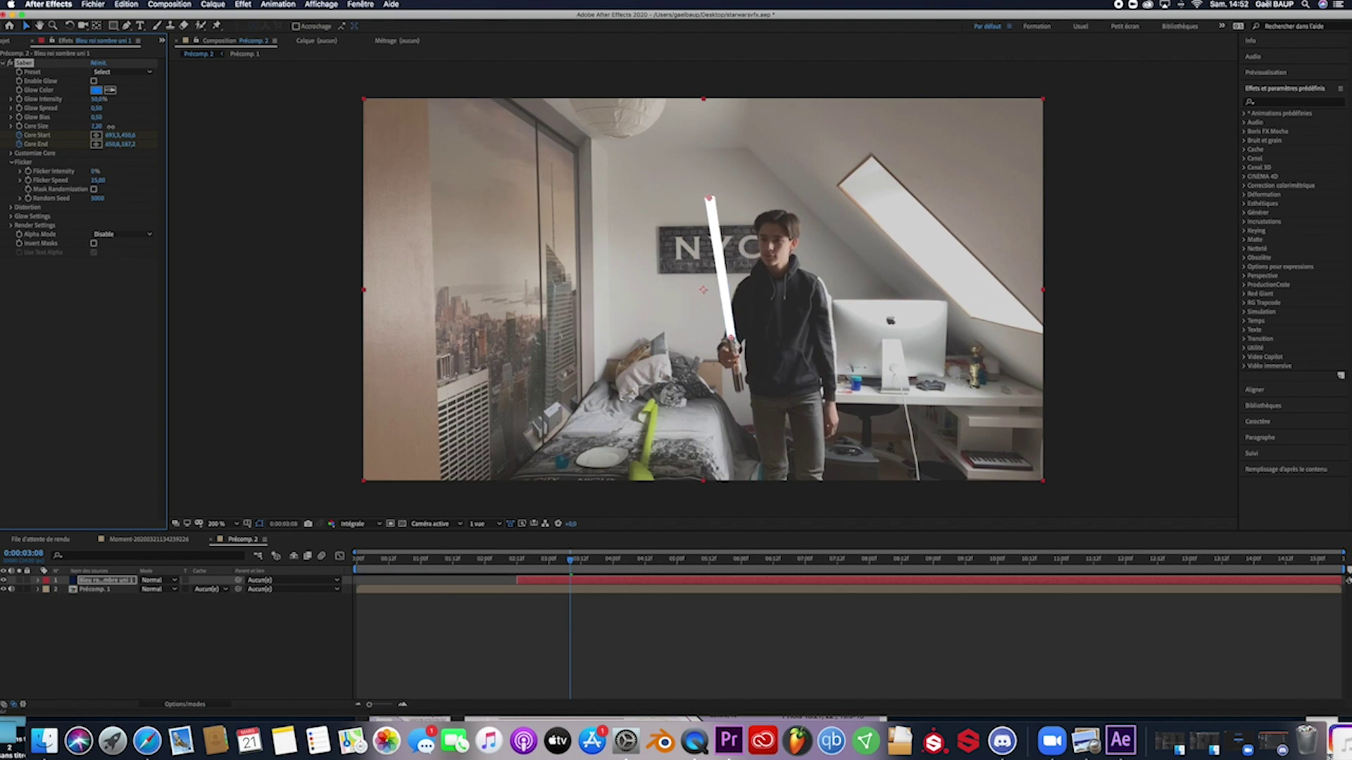
pyautogui.press('space')
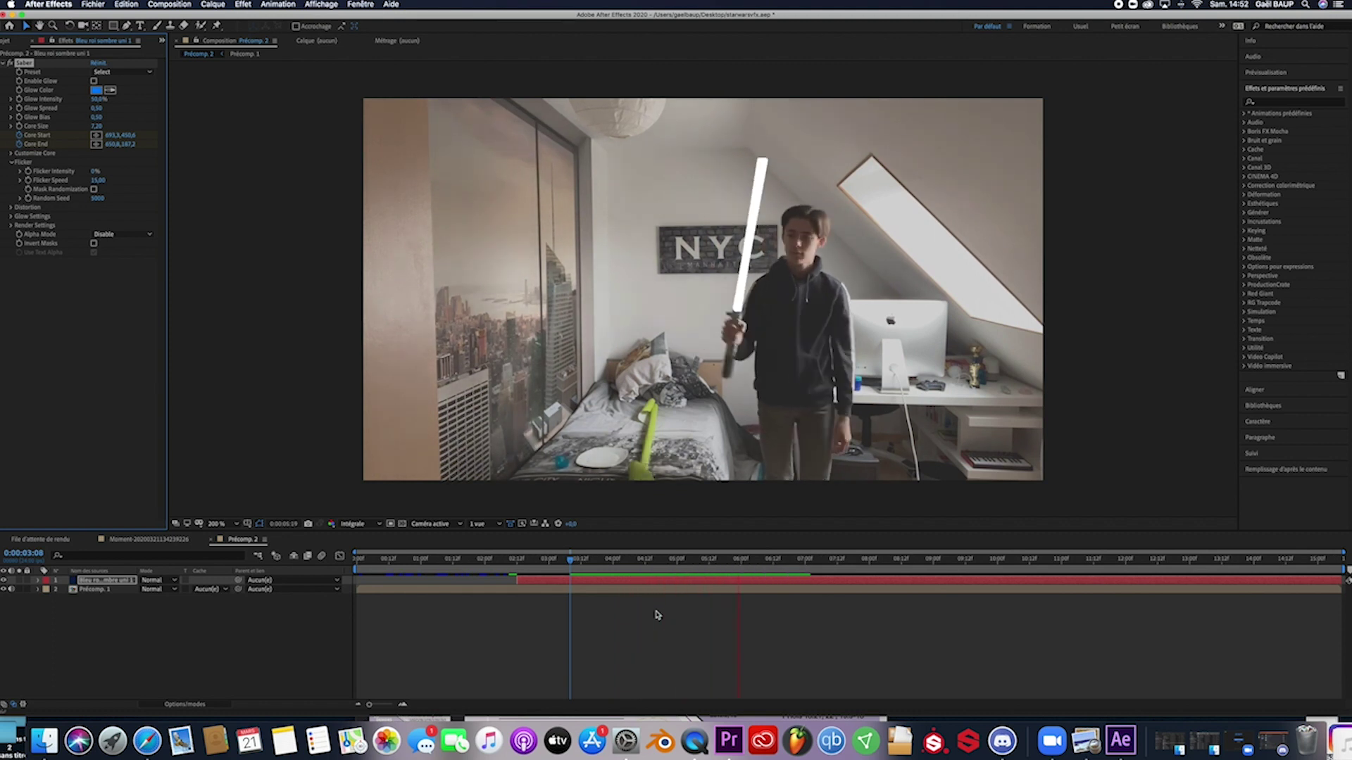
pyautogui.press('space')
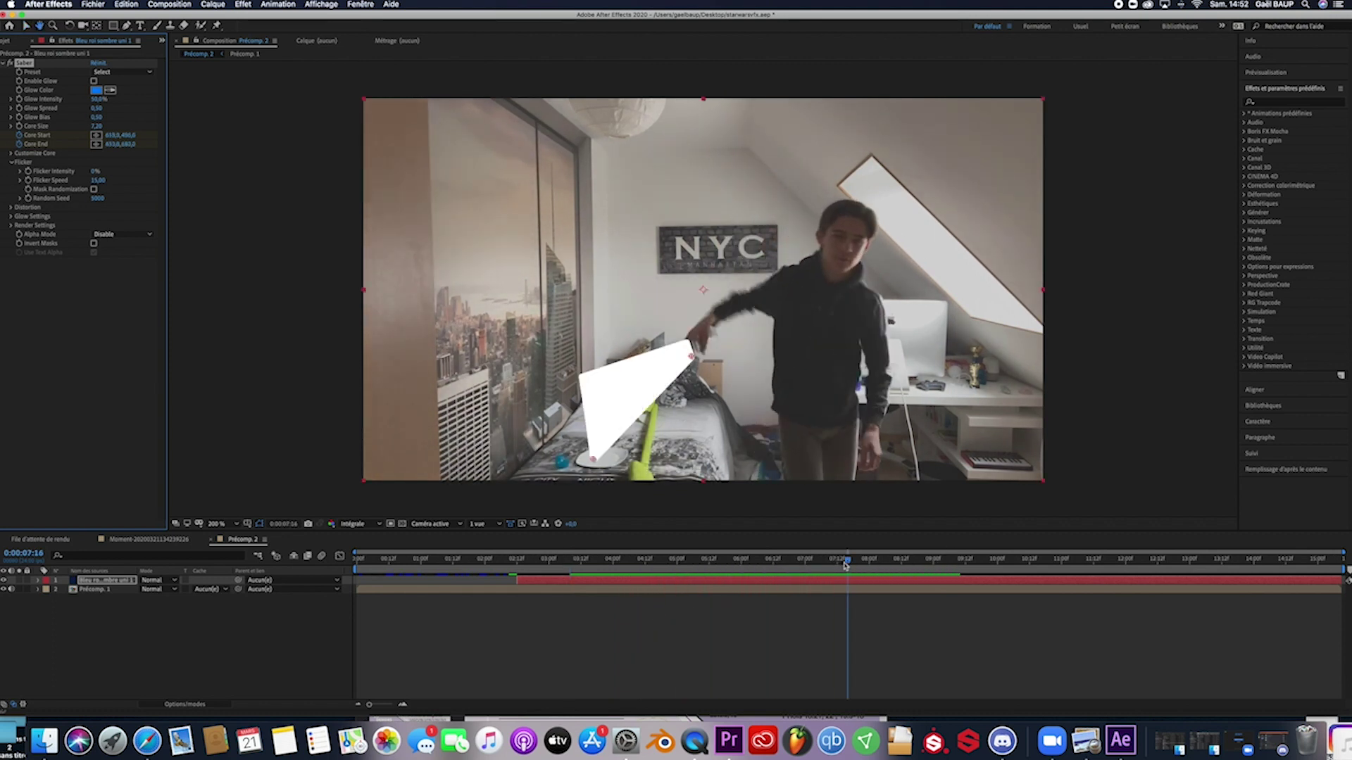
pyautogui.moveTo(805, 562); pyautogui.dragTo(734, 563)
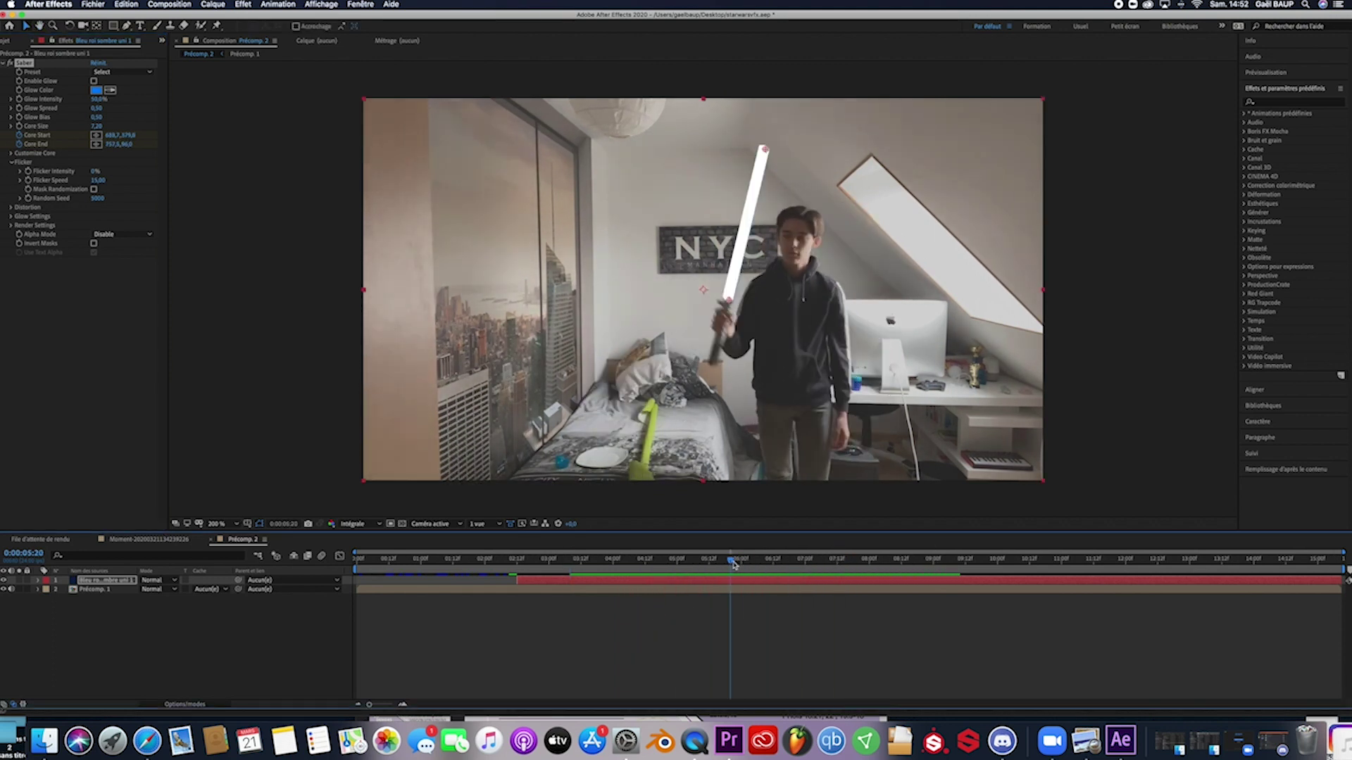
# Enable Saber's glow and preview the glowing blade from 0:00:02:21
pyautogui.click(94, 81)
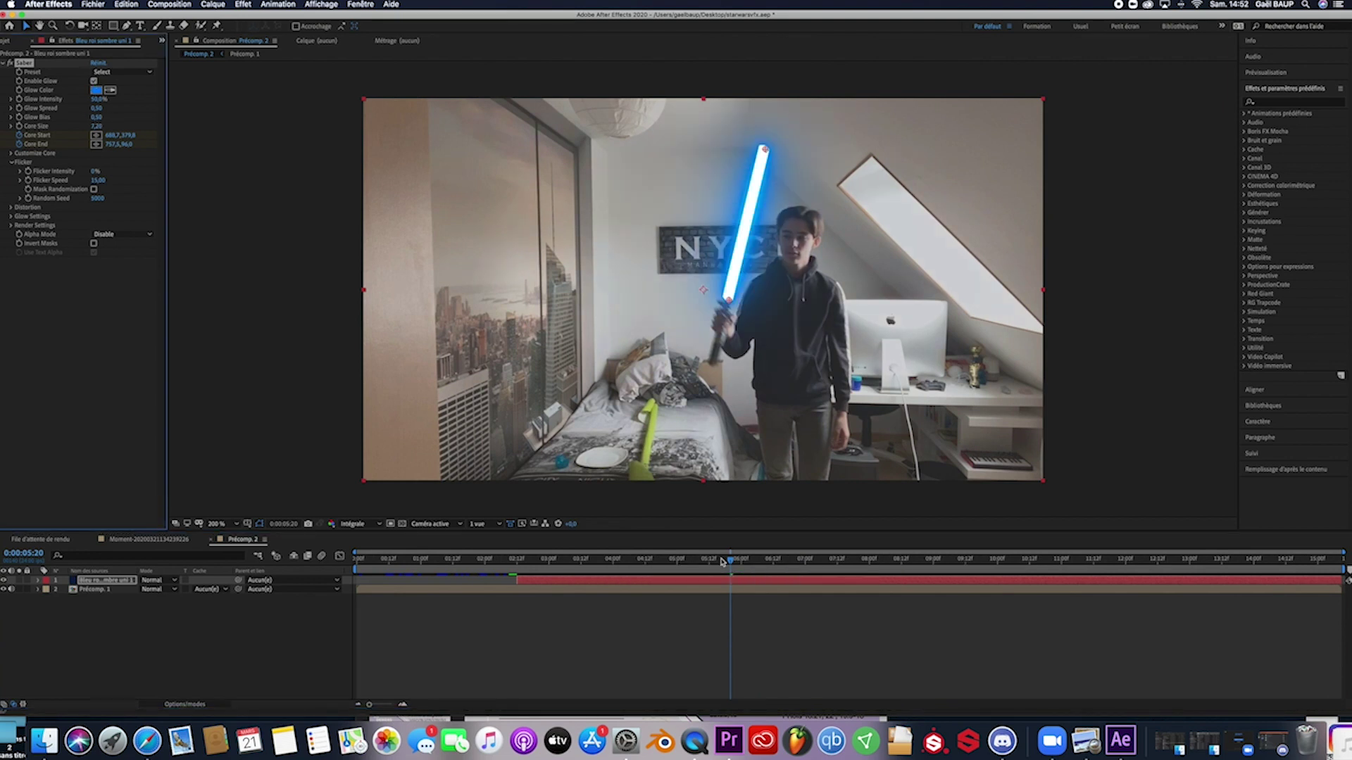
pyautogui.moveTo(721, 561); pyautogui.dragTo(540, 561)
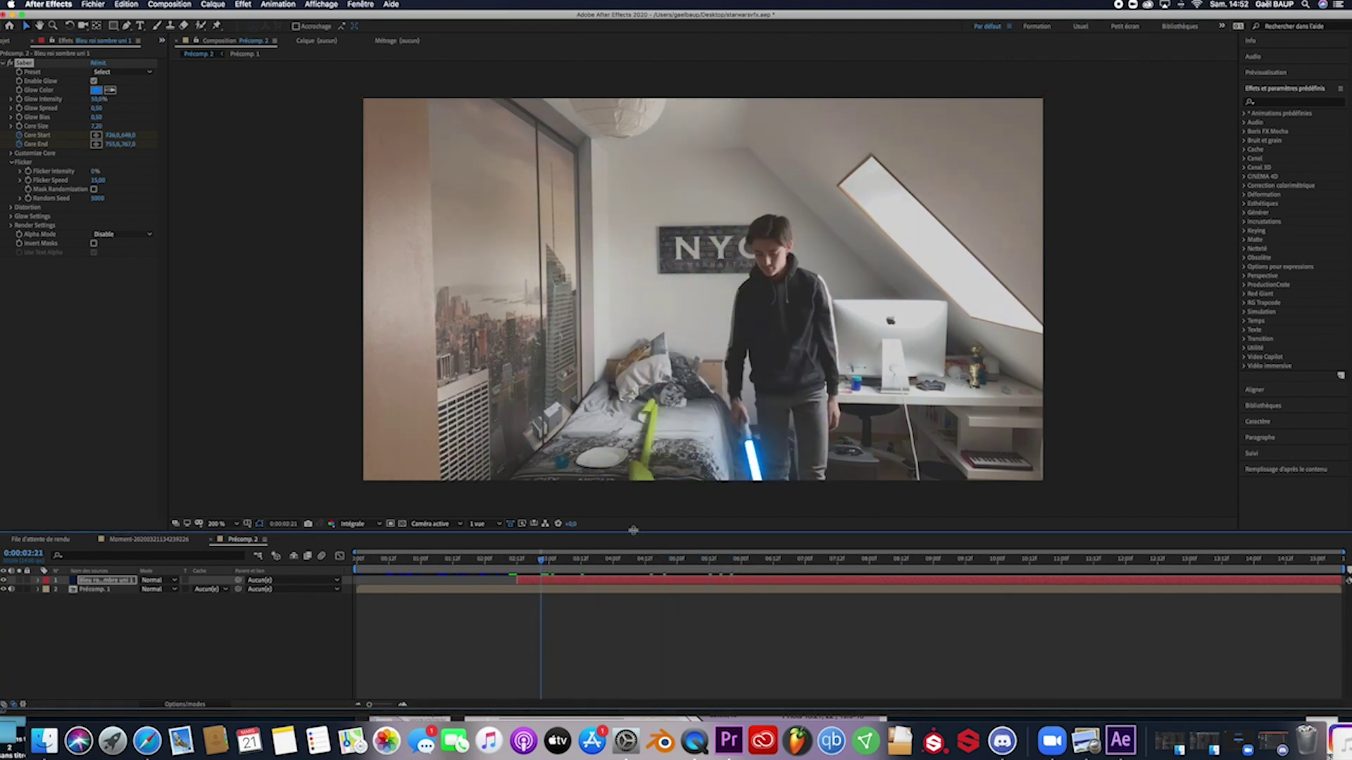
pyautogui.press('space')
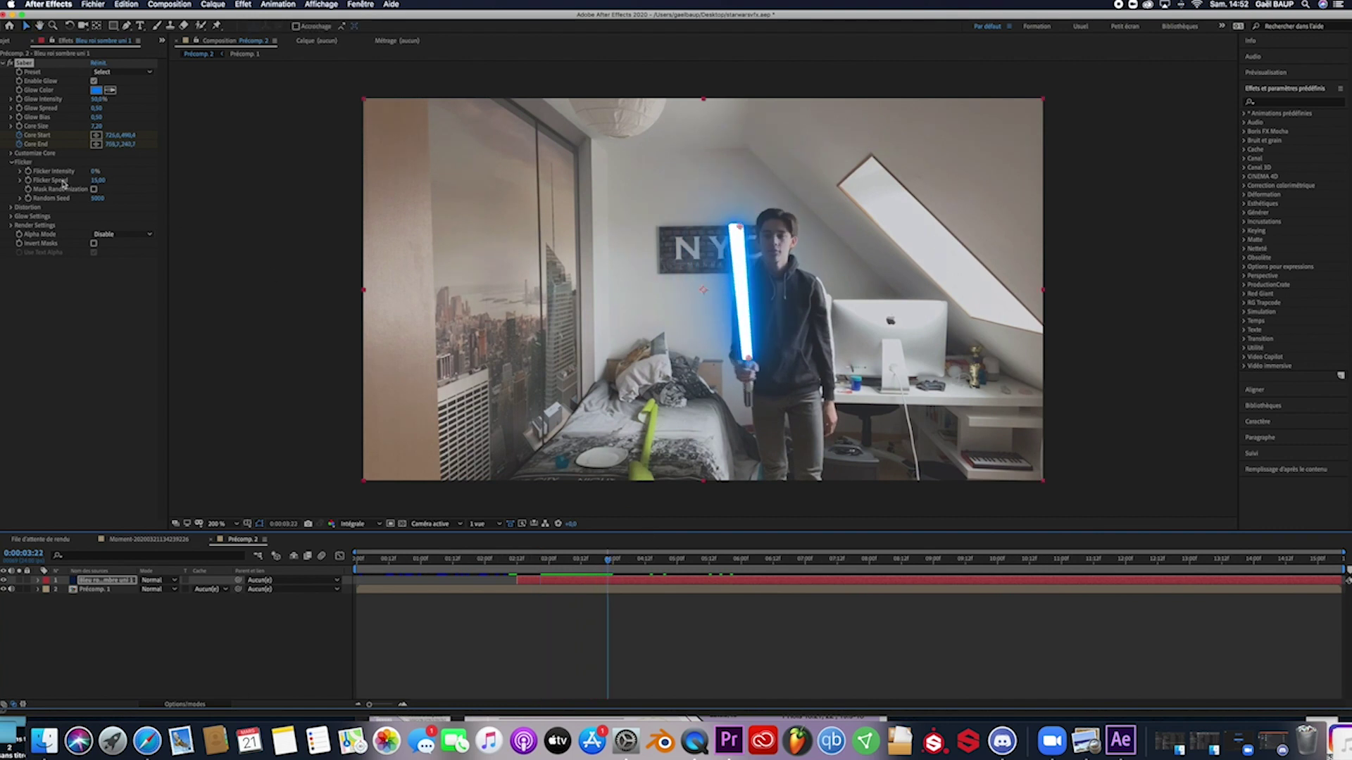
# Set Saber's Flicker Intensity to 115% and preview the flickering blade in playback
pyautogui.click(95, 173)
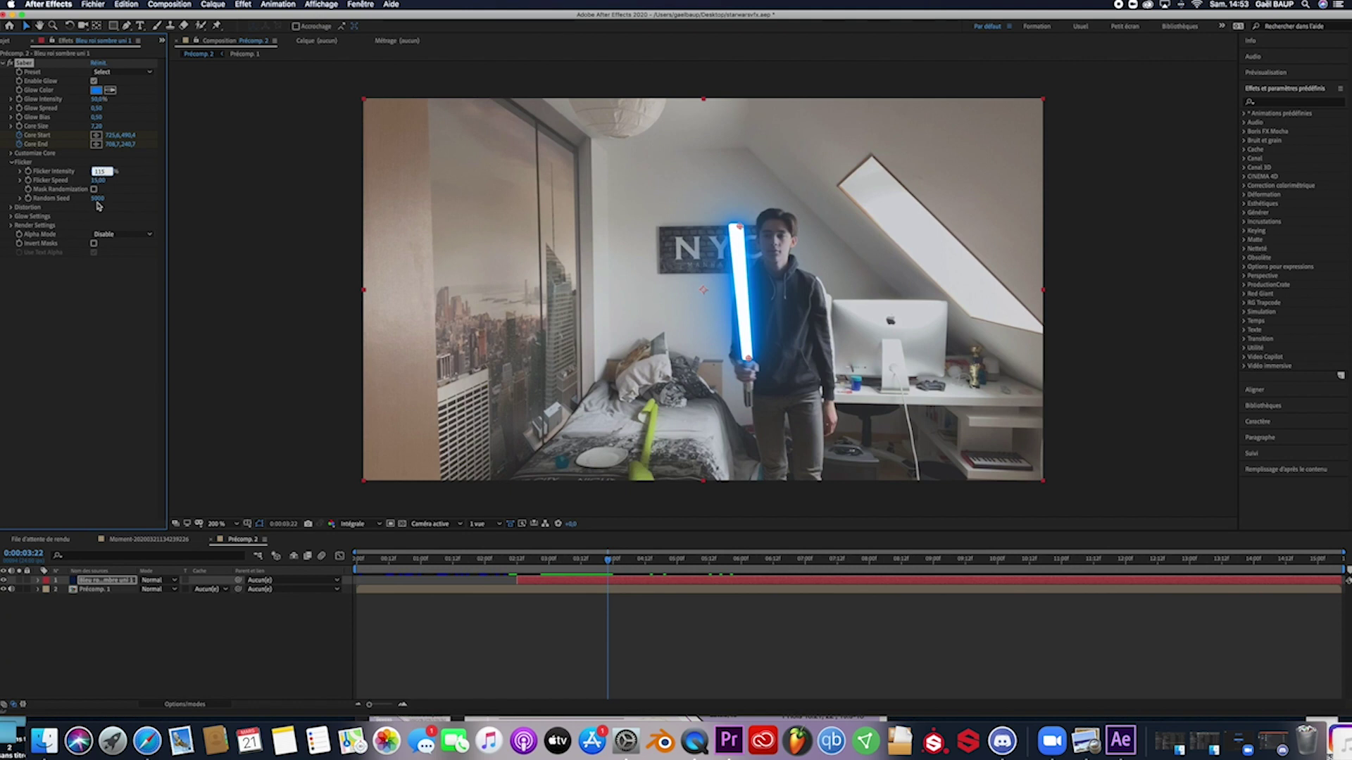
pyautogui.write('115')
pyautogui.click(115, 314)
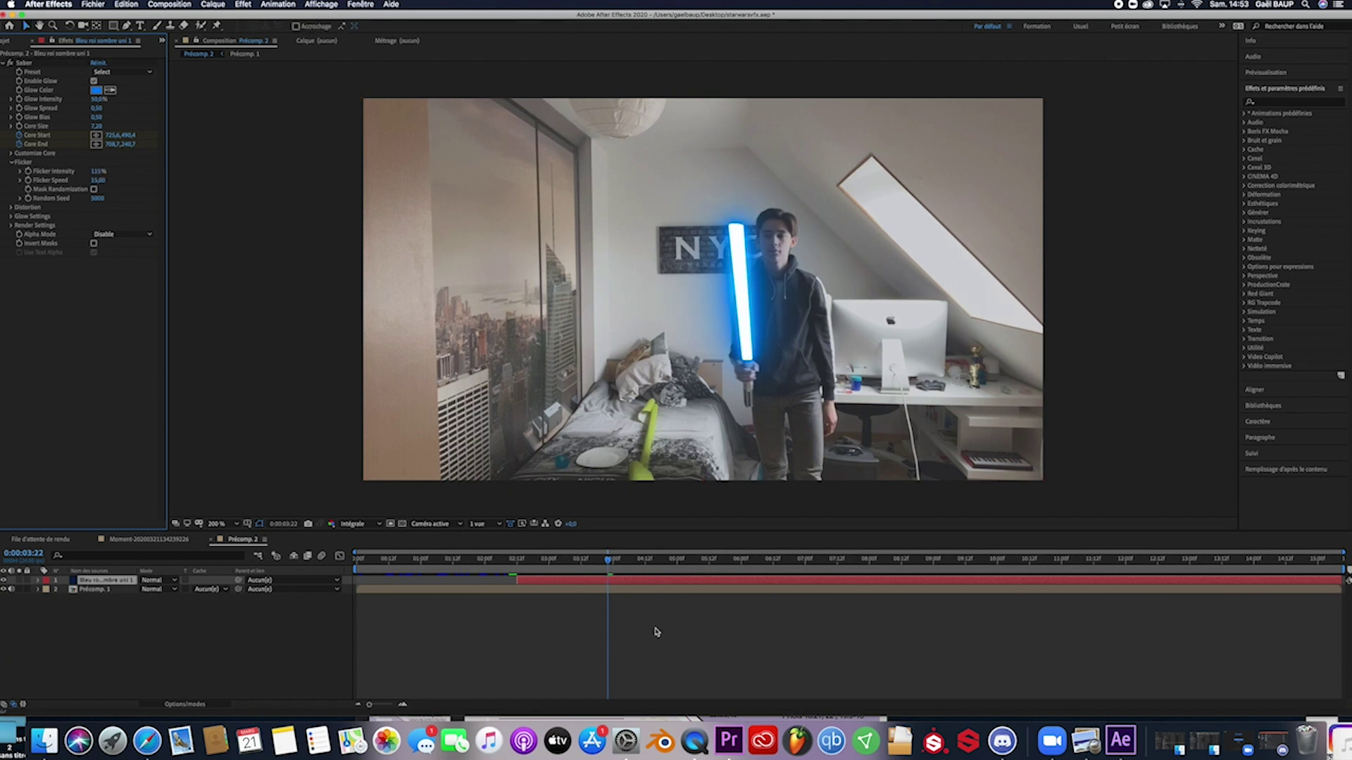
pyautogui.press('space')
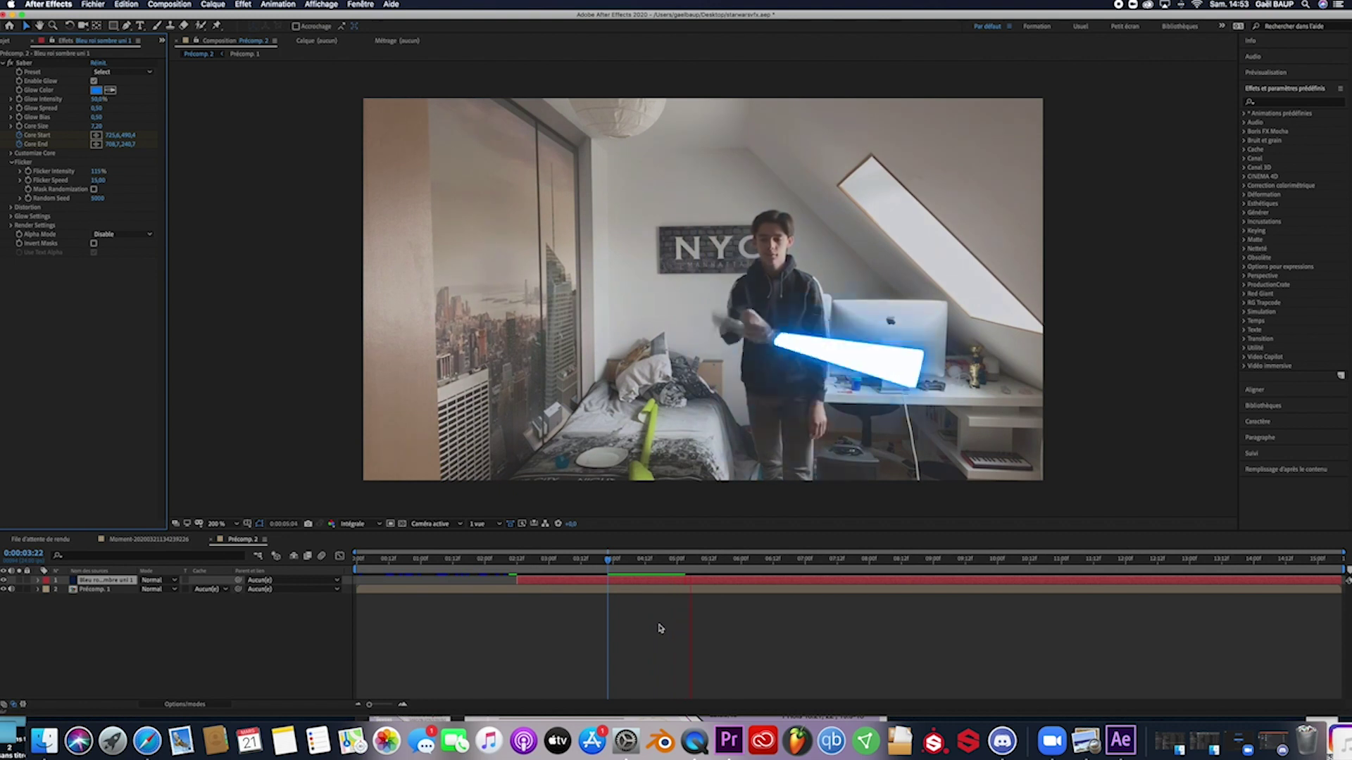
pyautogui.click(746, 561)
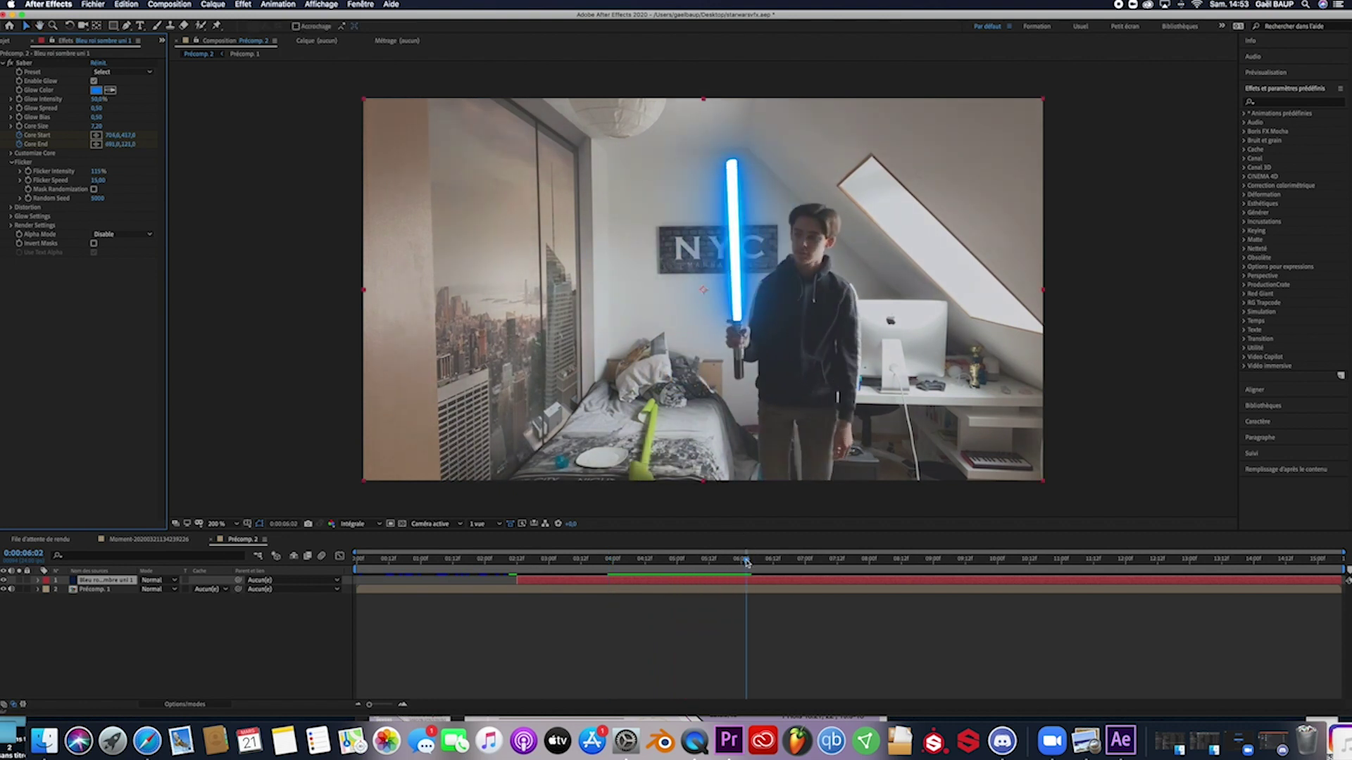
pyautogui.moveTo(746, 561); pyautogui.dragTo(665, 561)
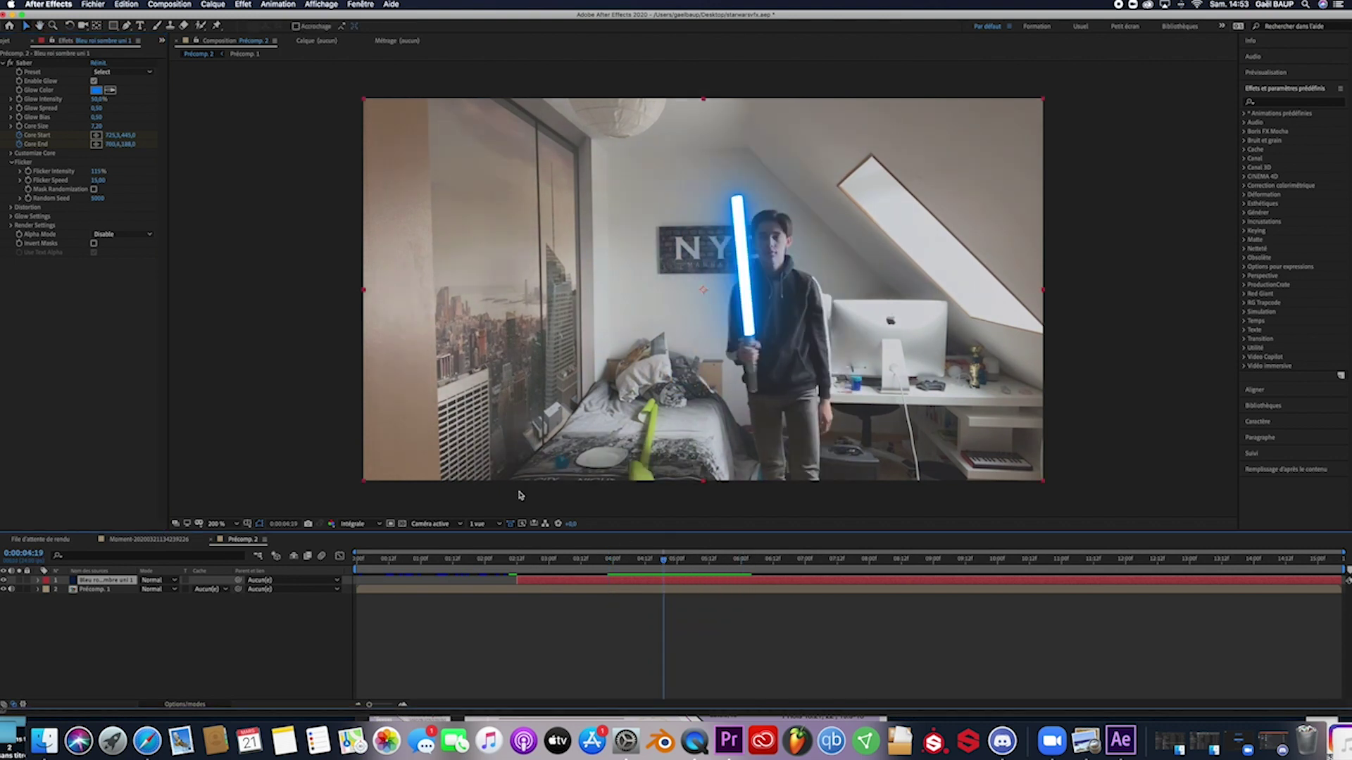
pyautogui.click(10, 163)
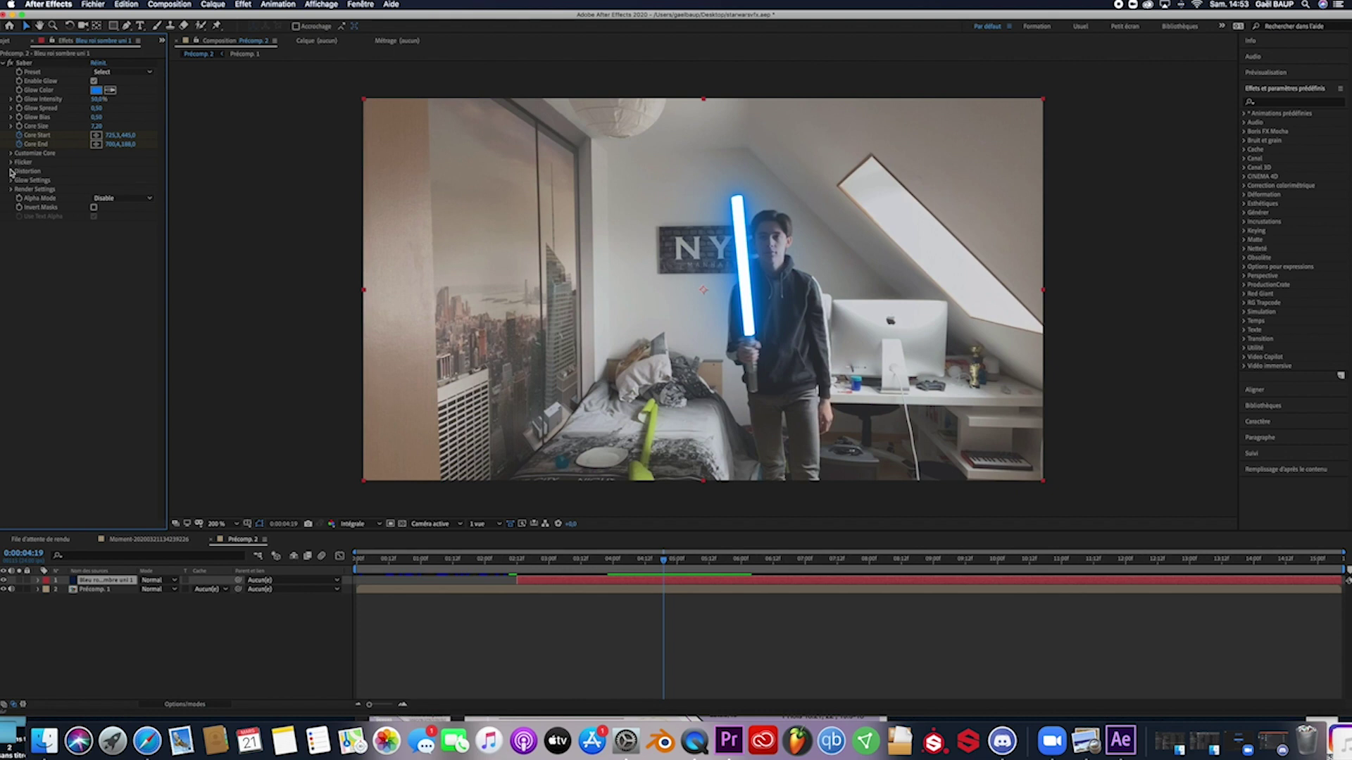
# Set Saber's Glow Intensity Multiplier to 70.74 and adjust Glow 1 Size for a wider halo around the blade
pyautogui.click(10, 181)
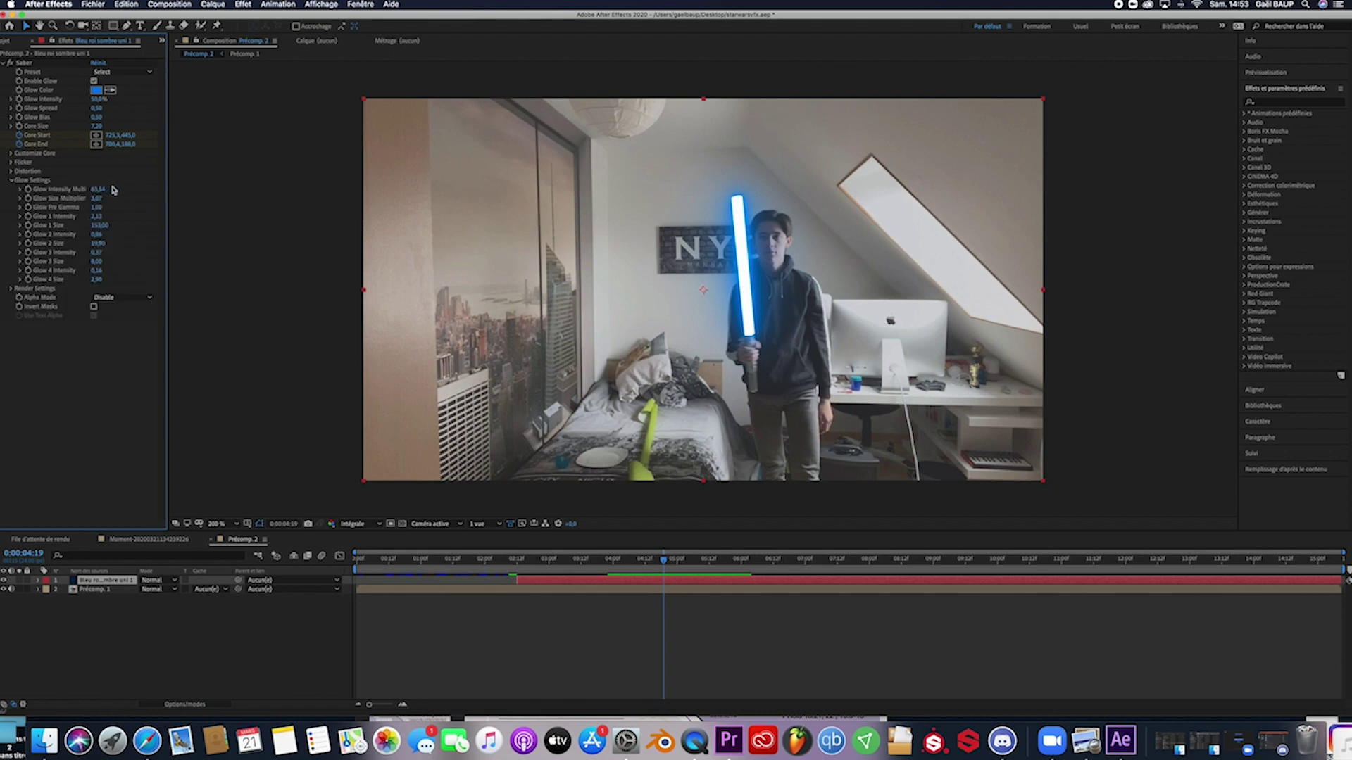
pyautogui.moveTo(98, 189); pyautogui.dragTo(100, 189)
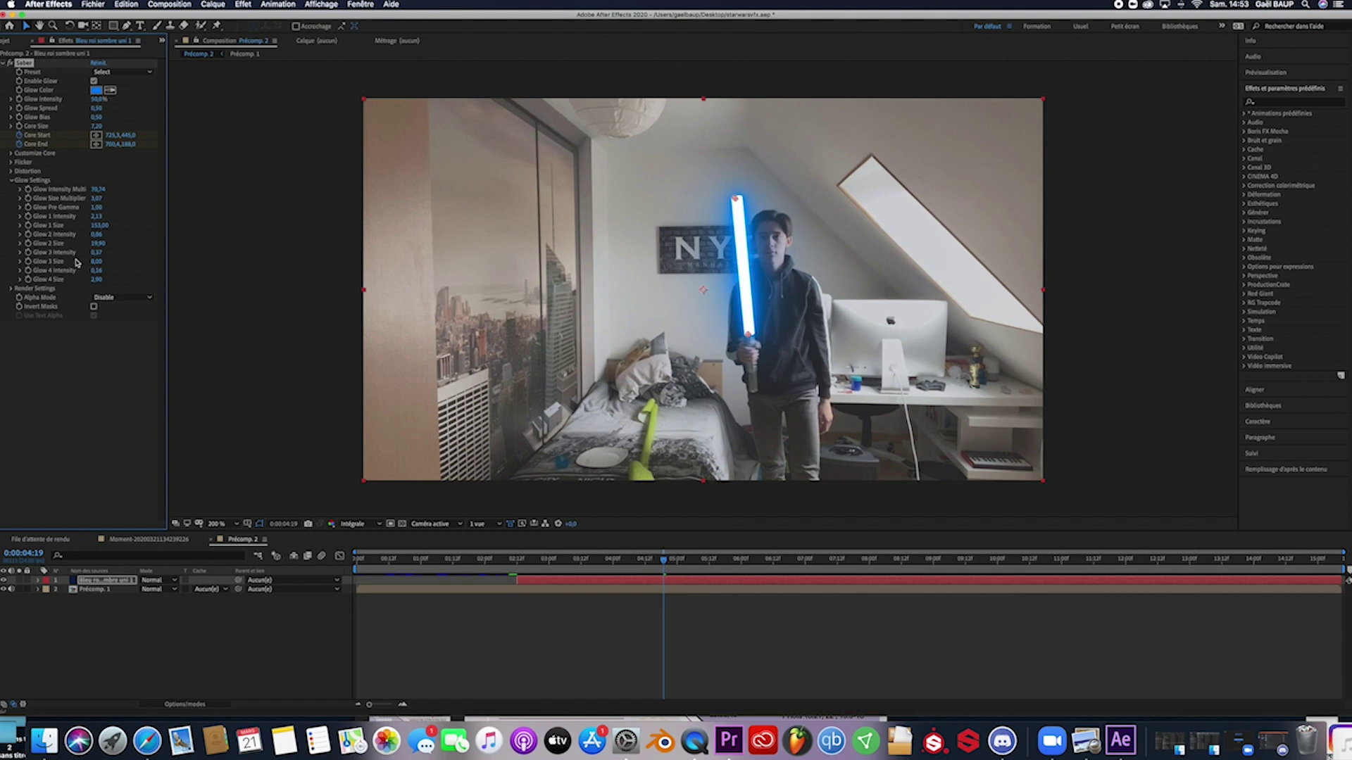
pyautogui.moveTo(104, 226)
pyautogui.mouseDown()
pyautogui.moveTo(166, 226)
pyautogui.moveTo(106, 228)
pyautogui.mouseUp()
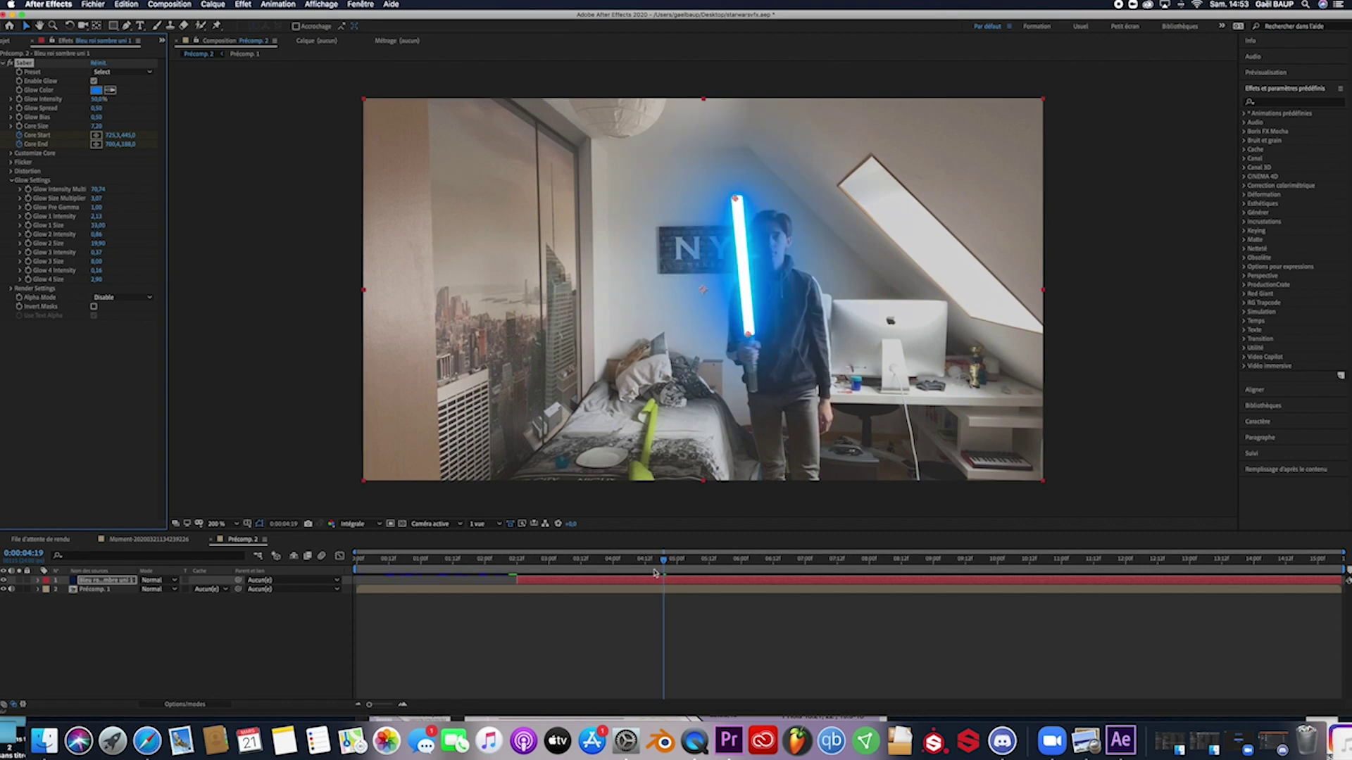
# Preview the adjusted glow in playback from 0:00:03:04
pyautogui.click(632, 560)
pyautogui.moveTo(624, 566); pyautogui.dragTo(560, 566)
pyautogui.press('space')
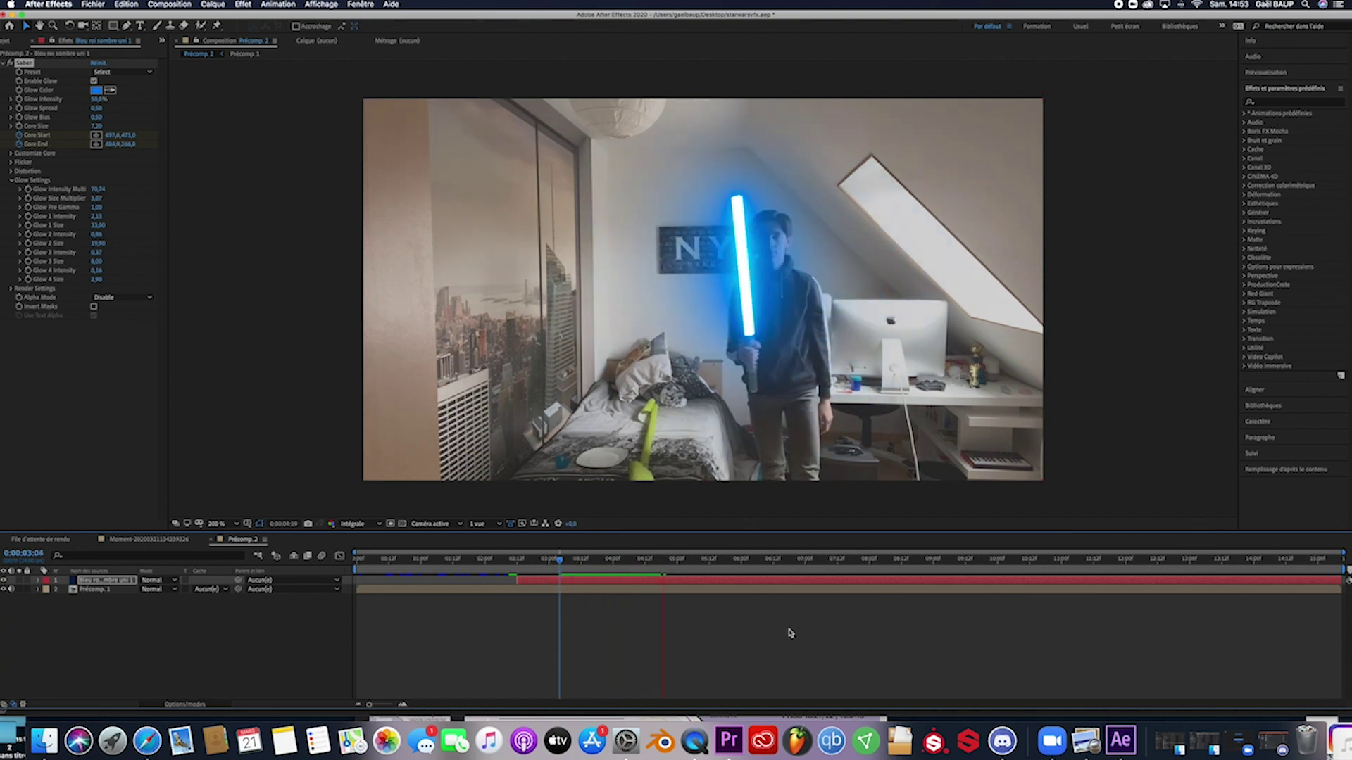
pyautogui.press('space')
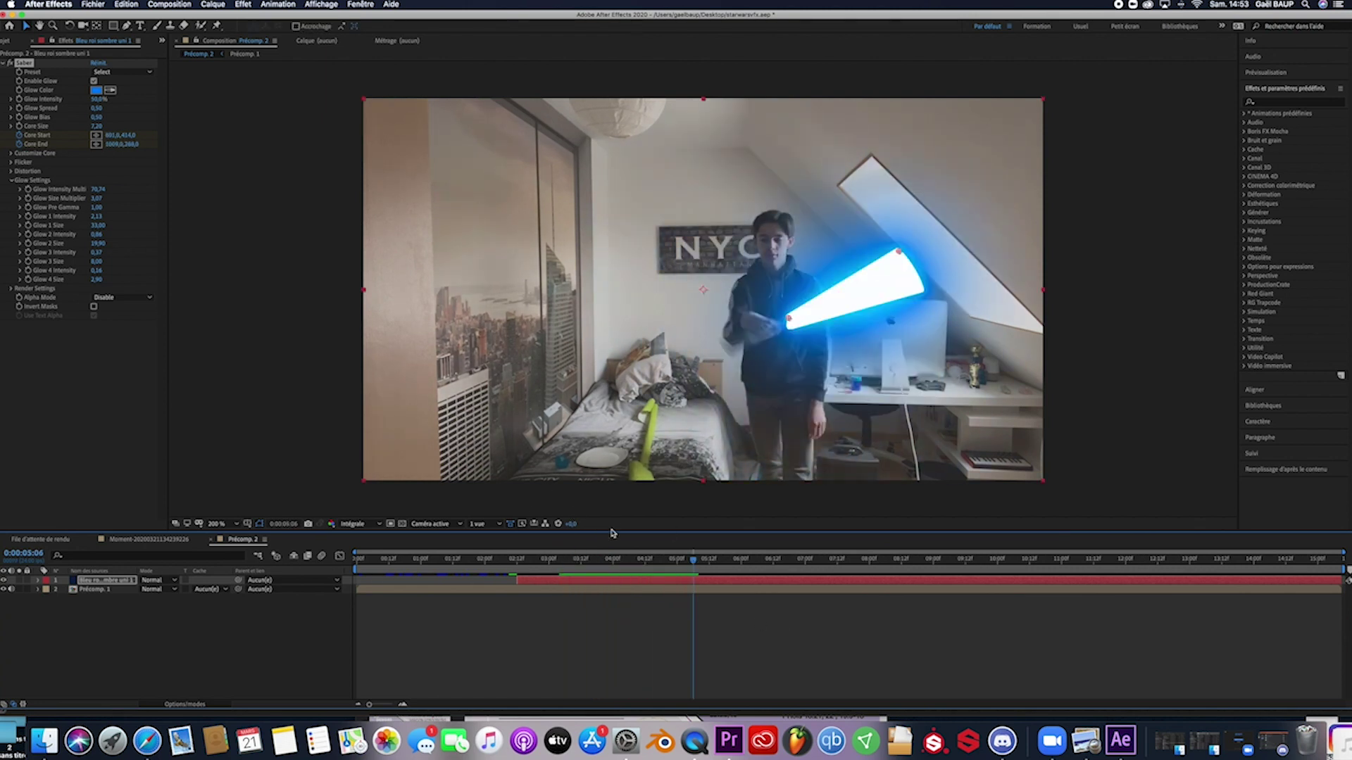
# Set Saber's Composite Settings to Black and the blade layer's blending mode to Addition
pyautogui.click(10, 182)
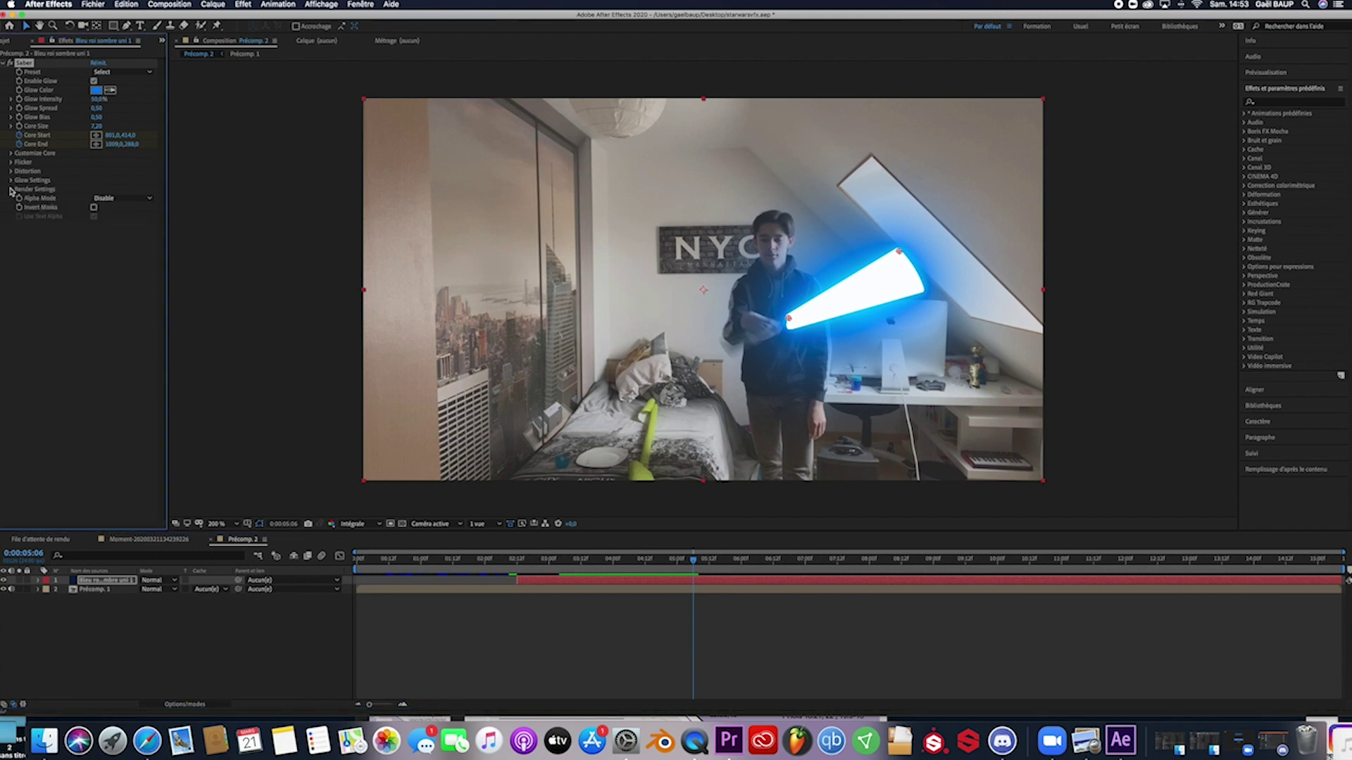
pyautogui.click(10, 189)
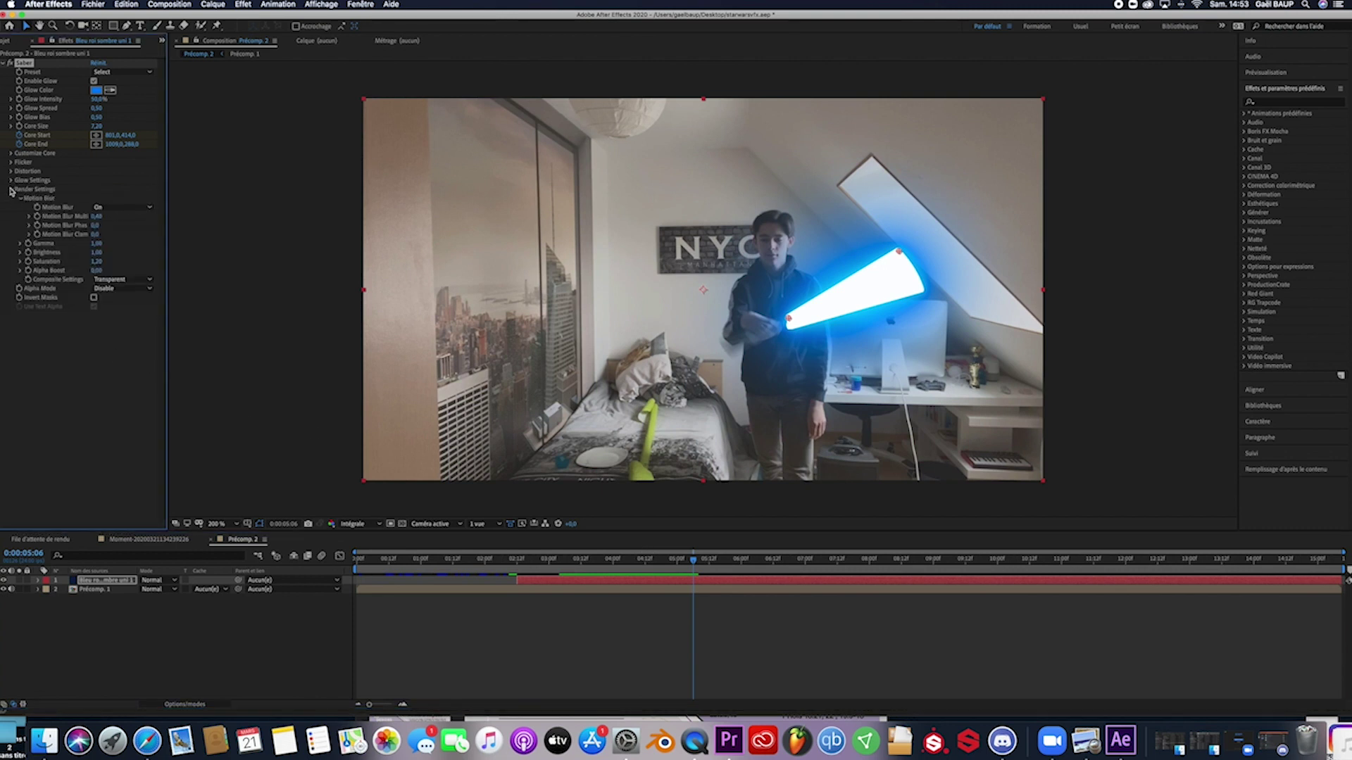
pyautogui.click(126, 280)
pyautogui.click(126, 301)
pyautogui.click(169, 581)
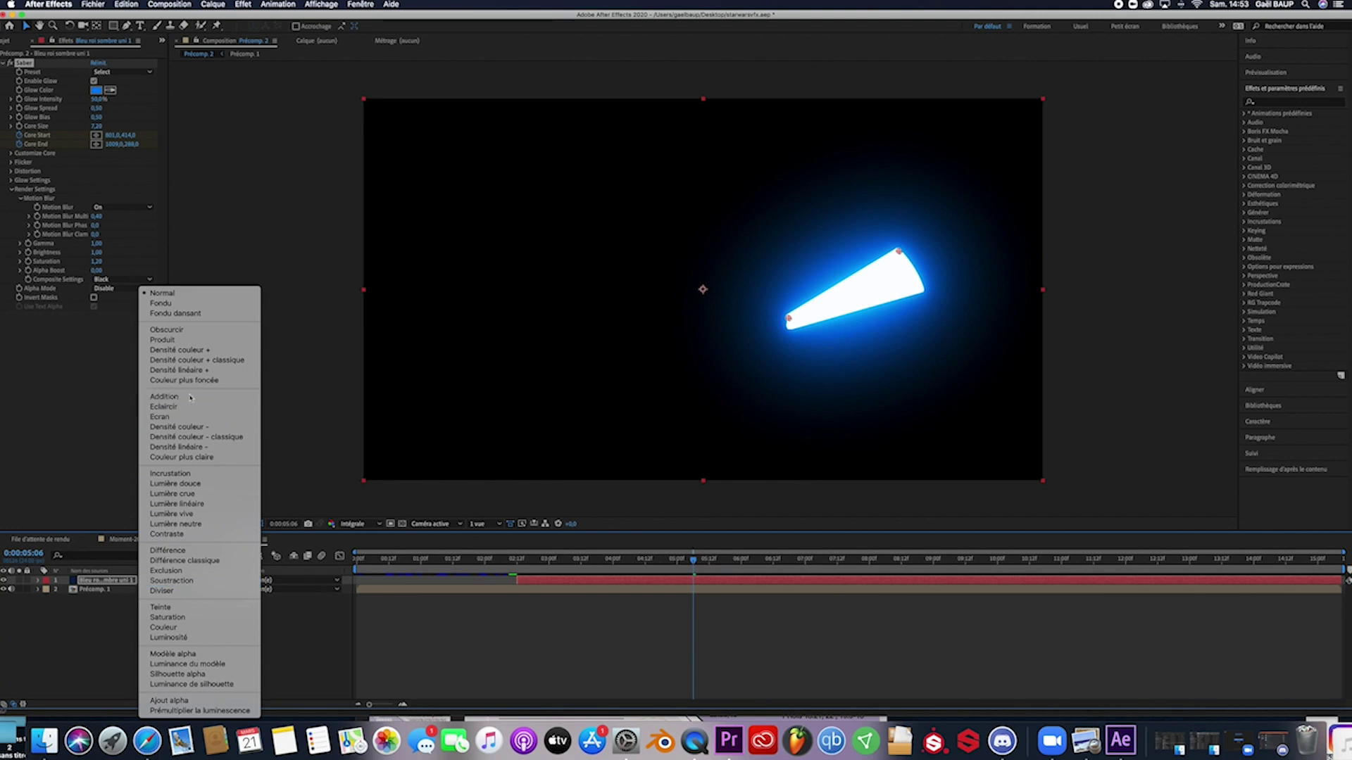
pyautogui.click(190, 397)
pyautogui.click(562, 638)
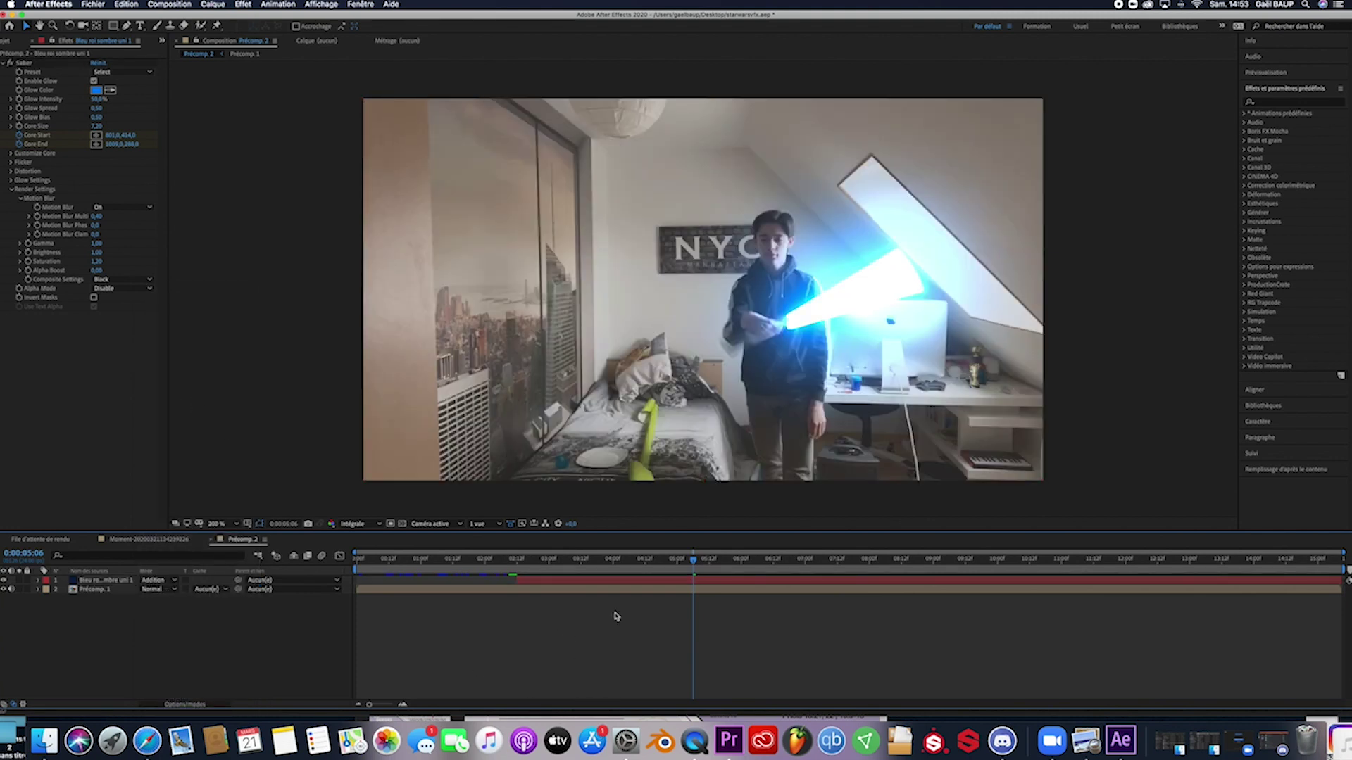
# Play back the blended blade over the footage from 0:00:02:21
pyautogui.moveTo(693, 563); pyautogui.dragTo(541, 563)
pyautogui.press('space')
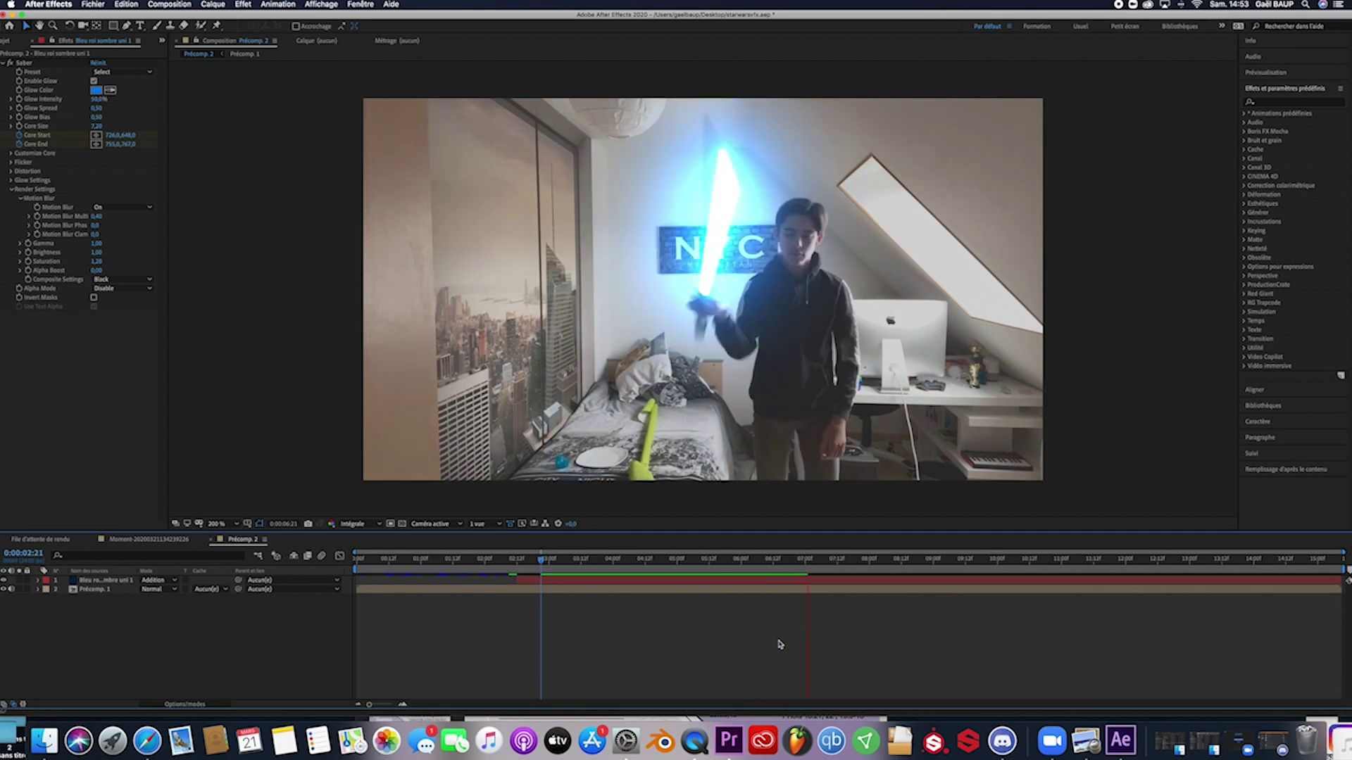
pyautogui.press('space')
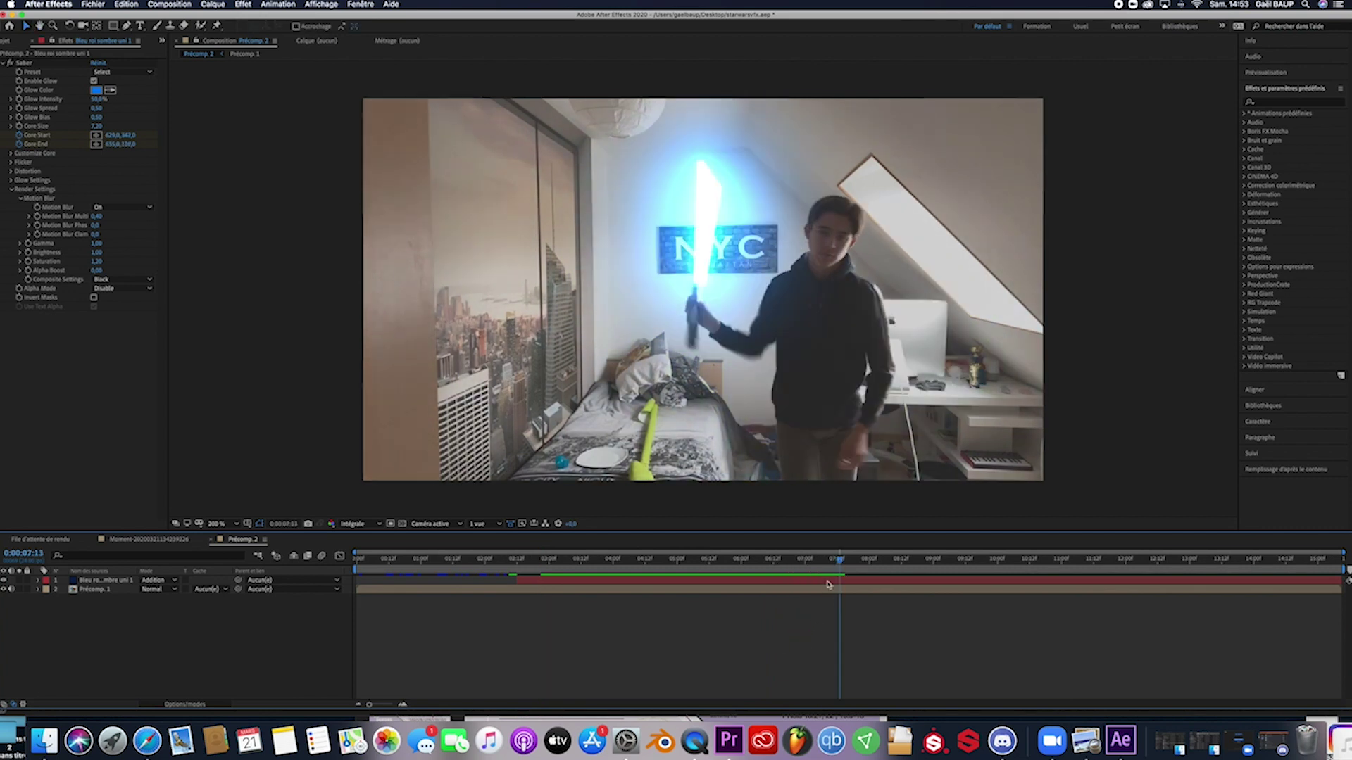
# Add a composition-sized black solid above the blade layer and apply Video Copilot's Optical Flares effect to it
pyautogui.click(220, 4)
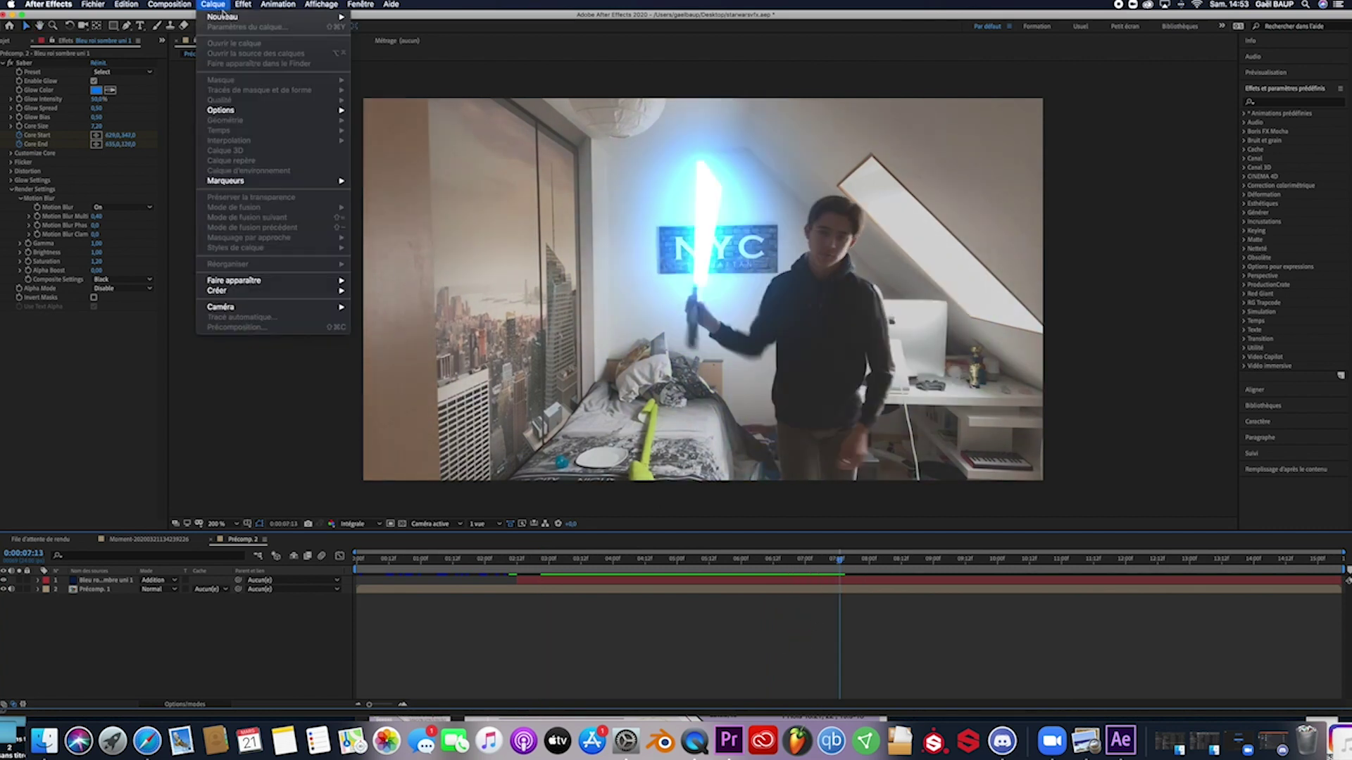
pyautogui.moveTo(240, 13)
pyautogui.click(373, 34)
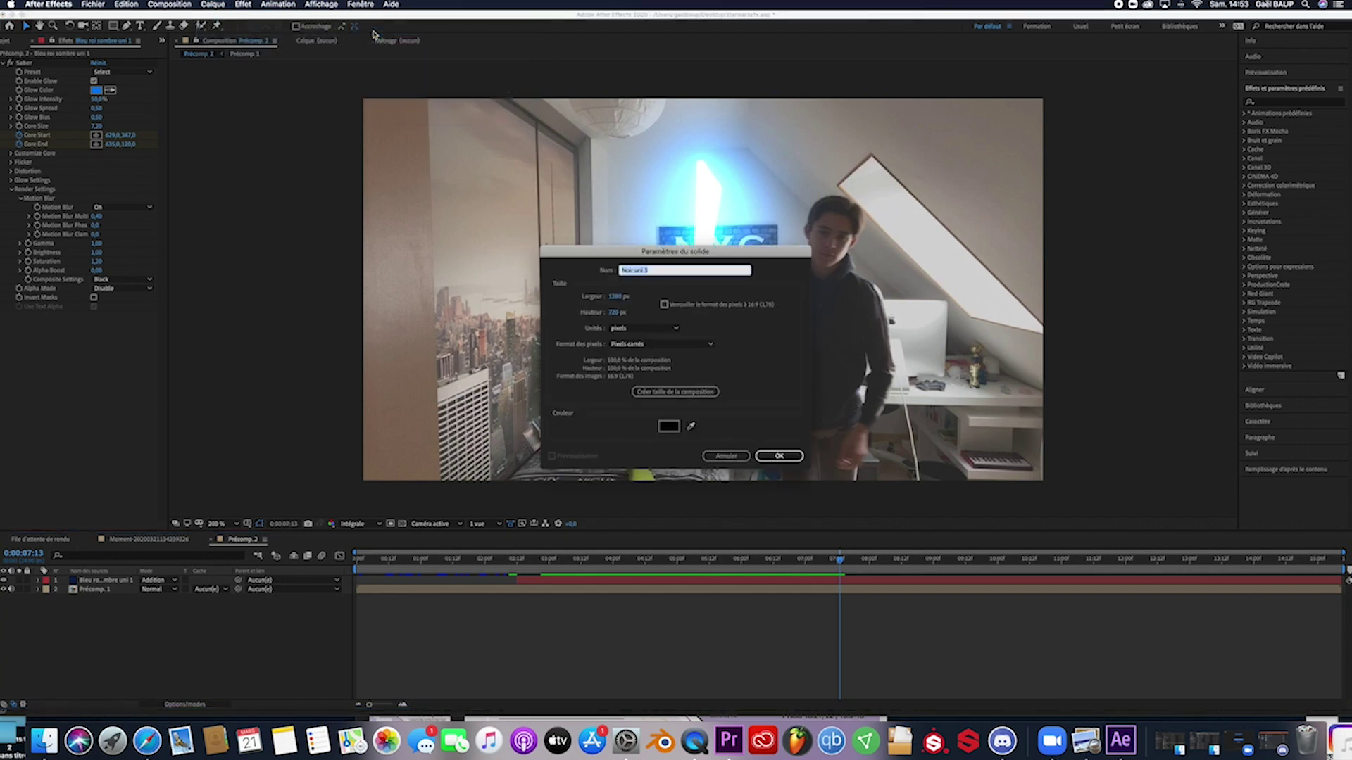
pyautogui.click(779, 456)
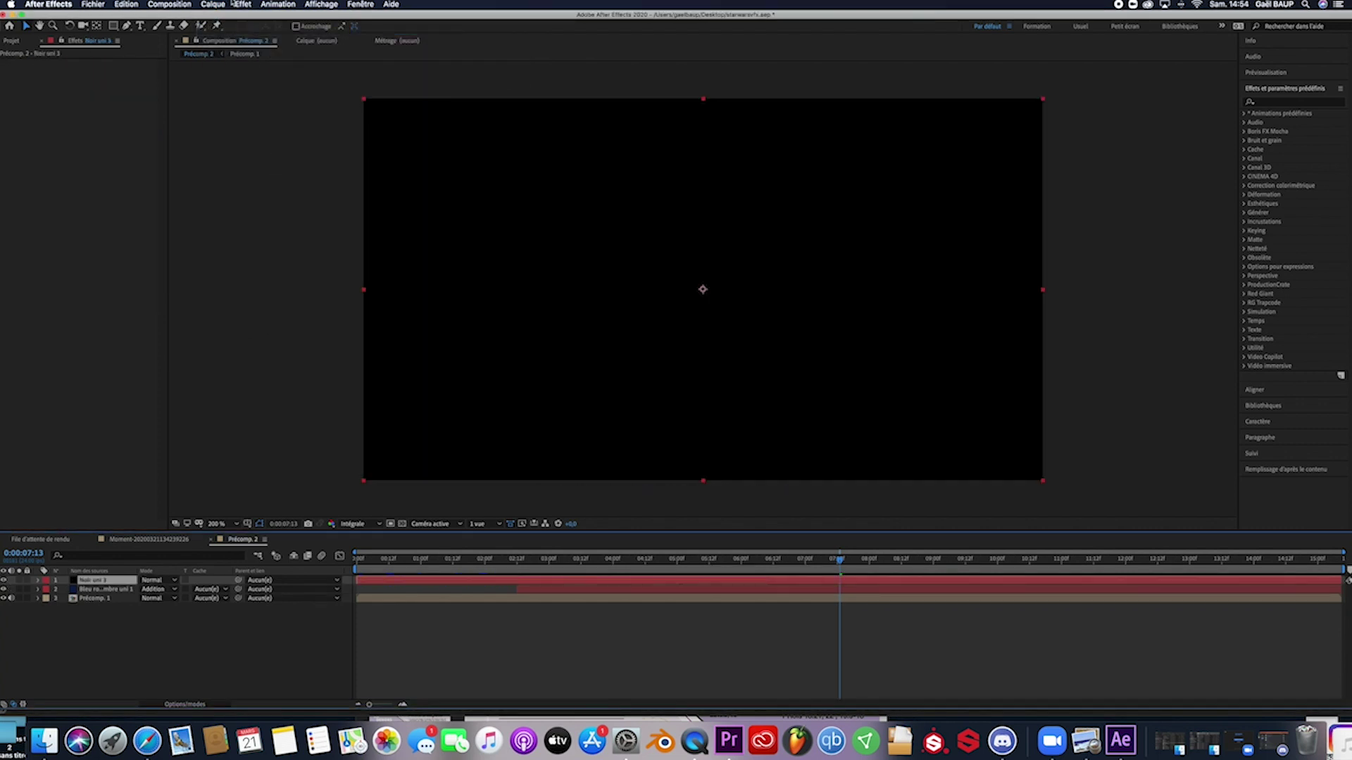
pyautogui.click(241, 5)
pyautogui.moveTo(315, 315)
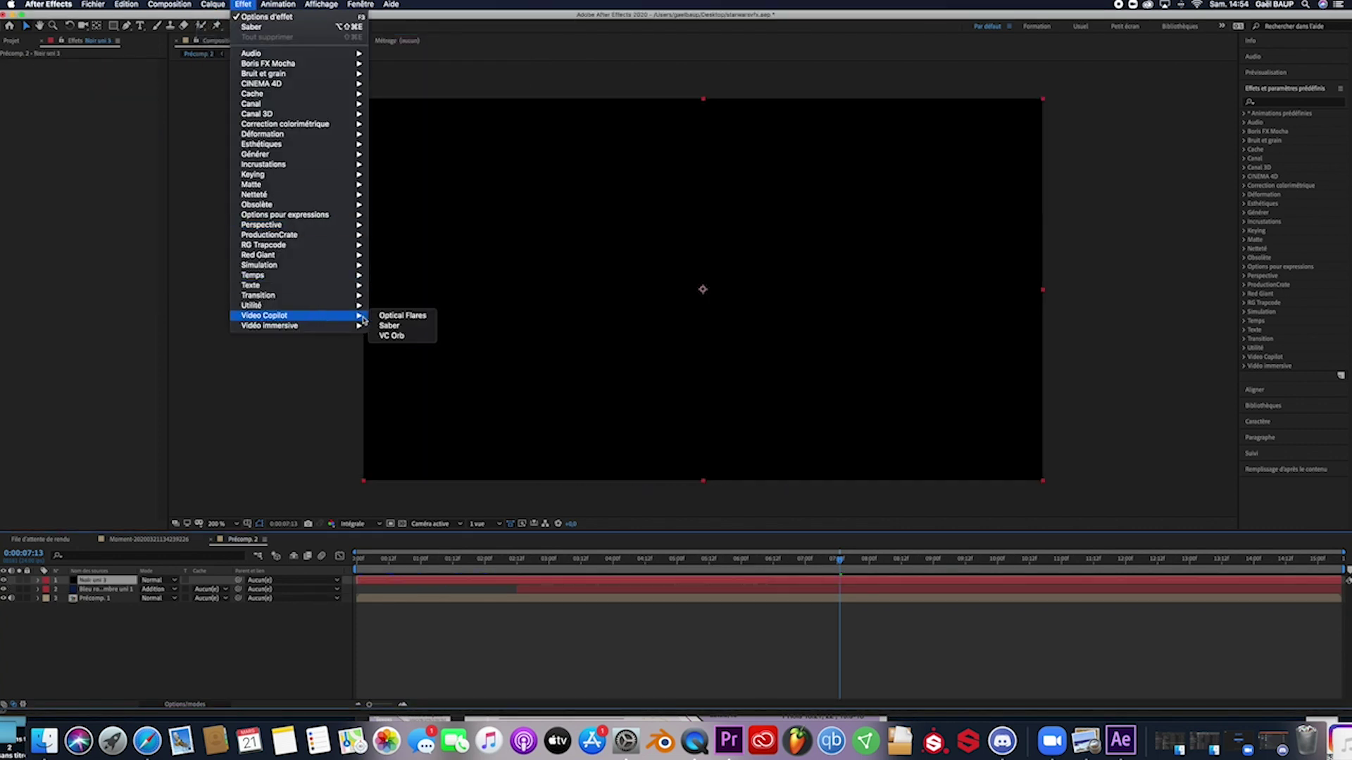
pyautogui.click(399, 316)
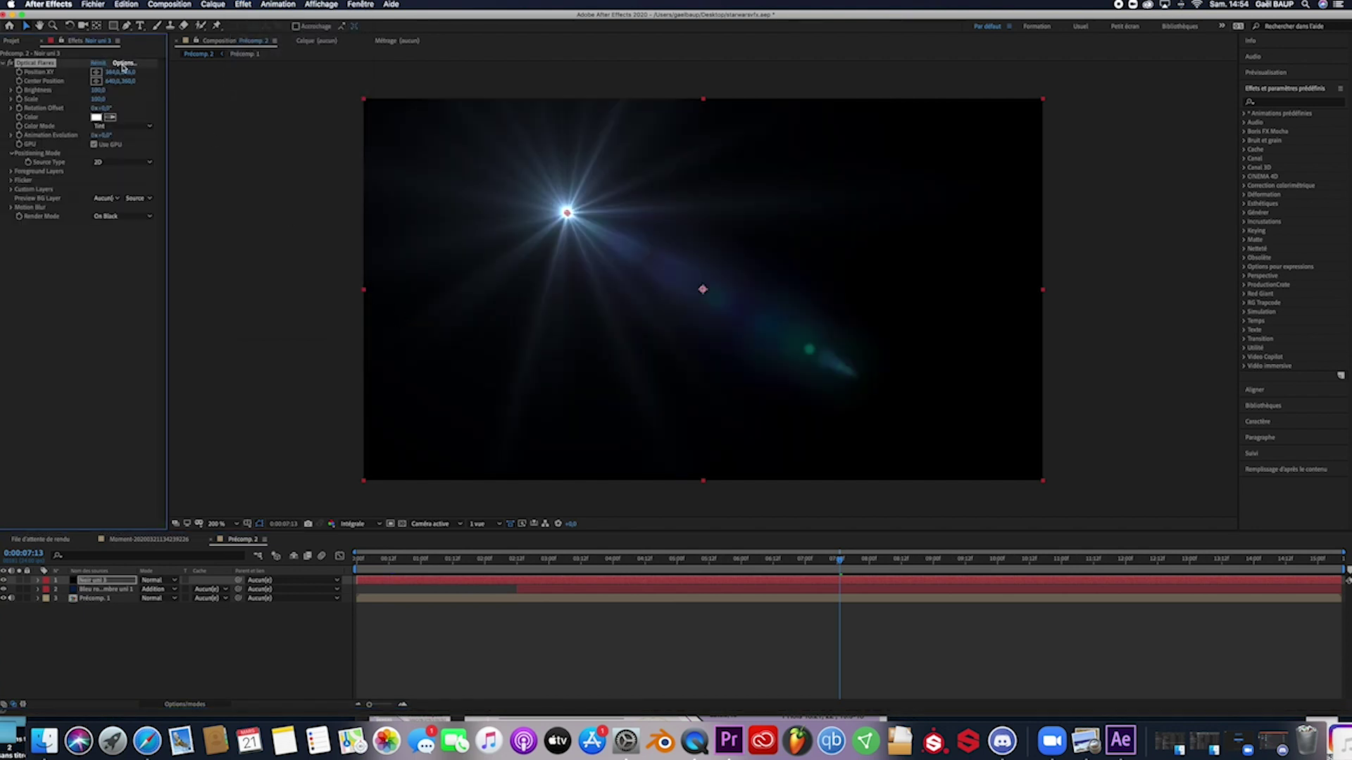
# Load the Mini-Anamorphic flare from the Pro Presets 2 folder in the Optical Flares options
pyautogui.click(124, 63)
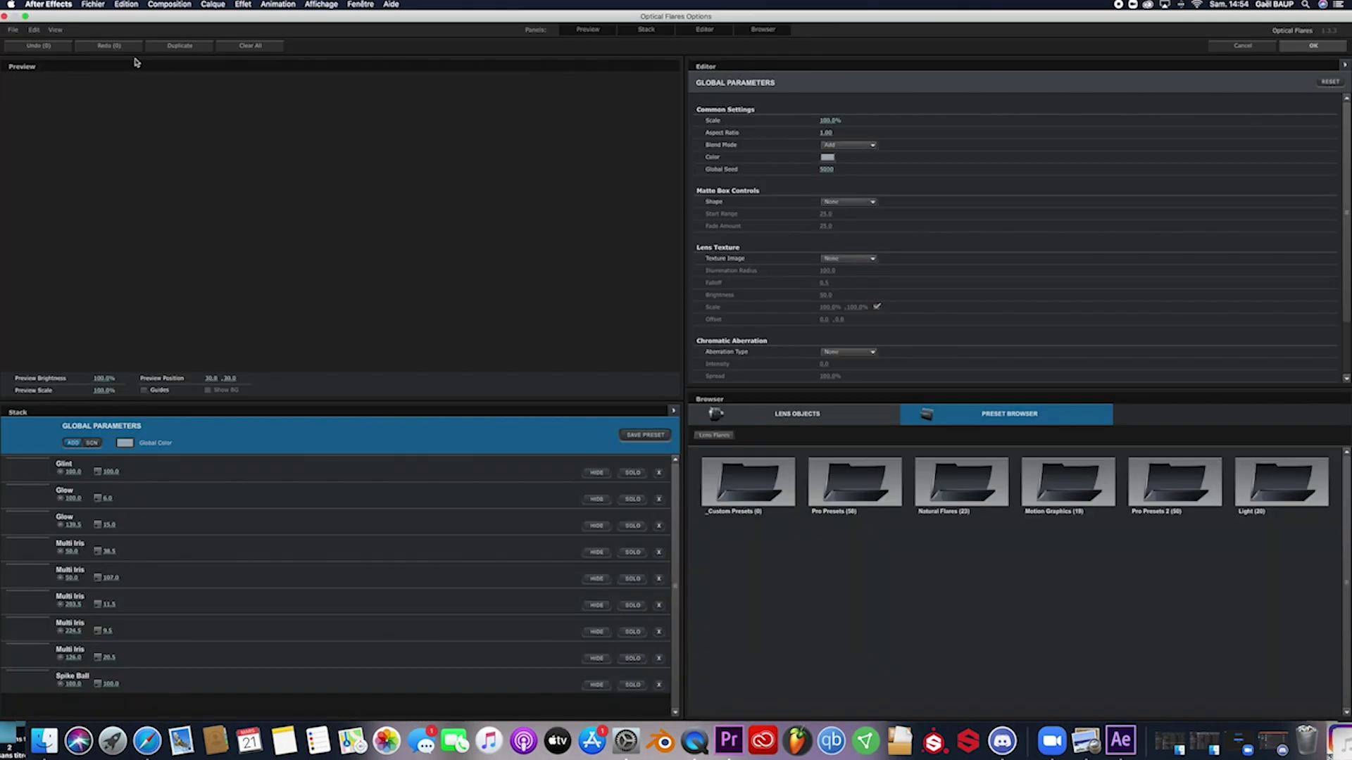
pyautogui.click(1148, 493)
pyautogui.click(968, 555)
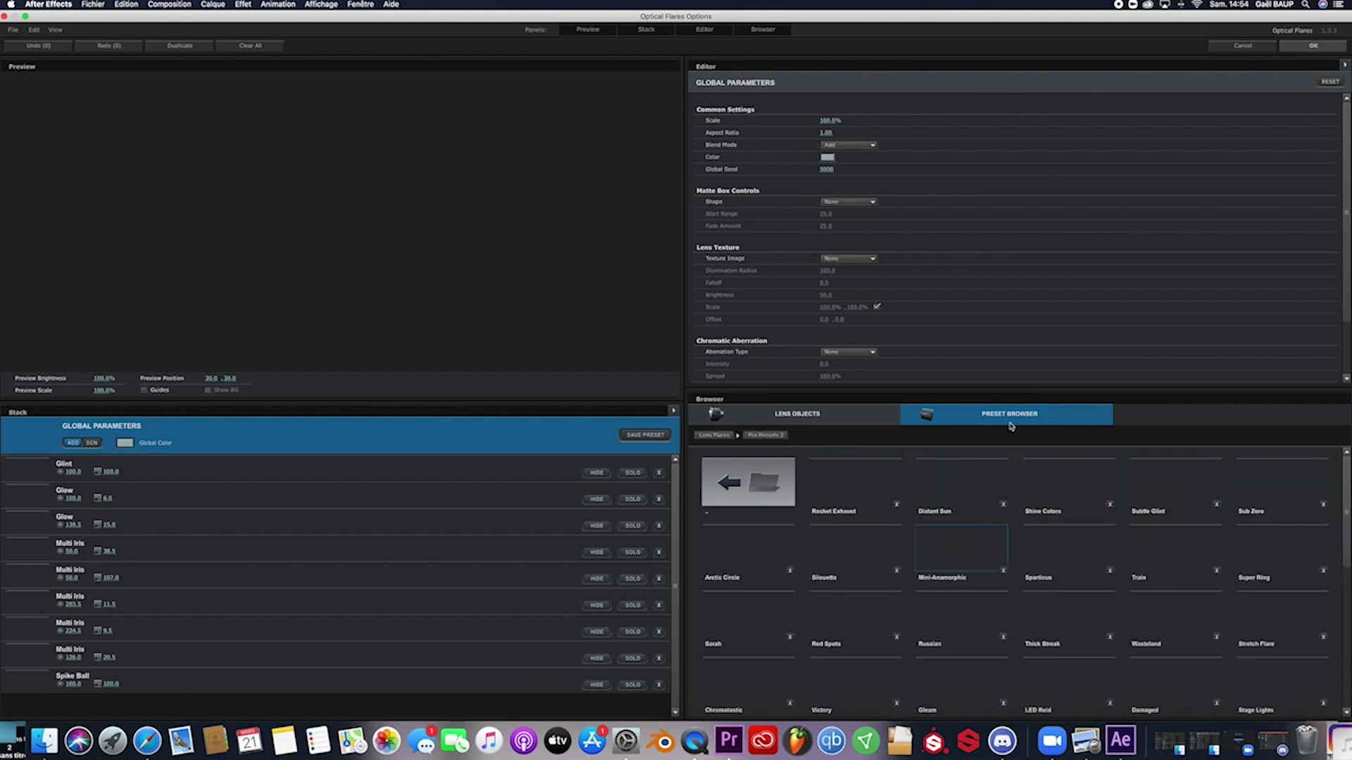
pyautogui.click(1313, 45)
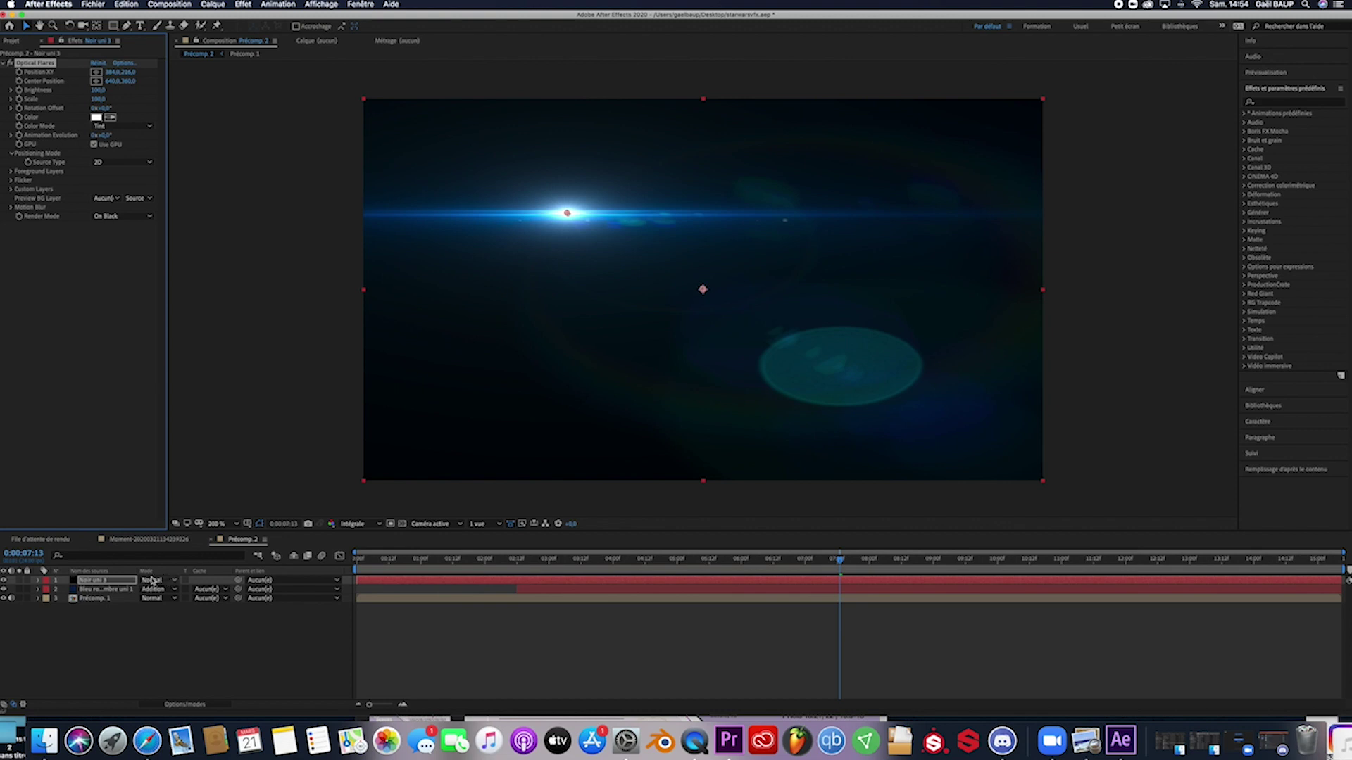
# Set the flare layer's blending mode to Addition and dim the flare to a Brightness of 40, shifting it lower in the frame
pyautogui.click(160, 581)
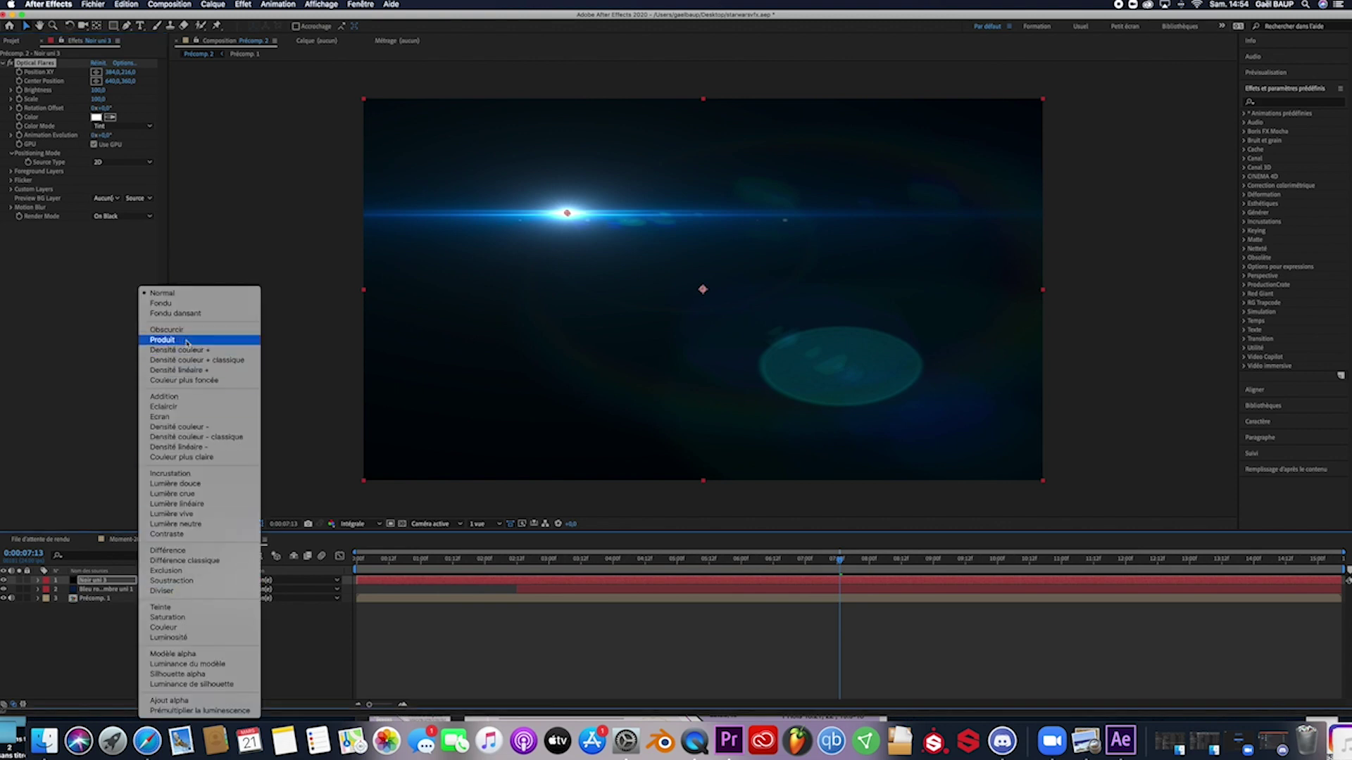
pyautogui.click(176, 397)
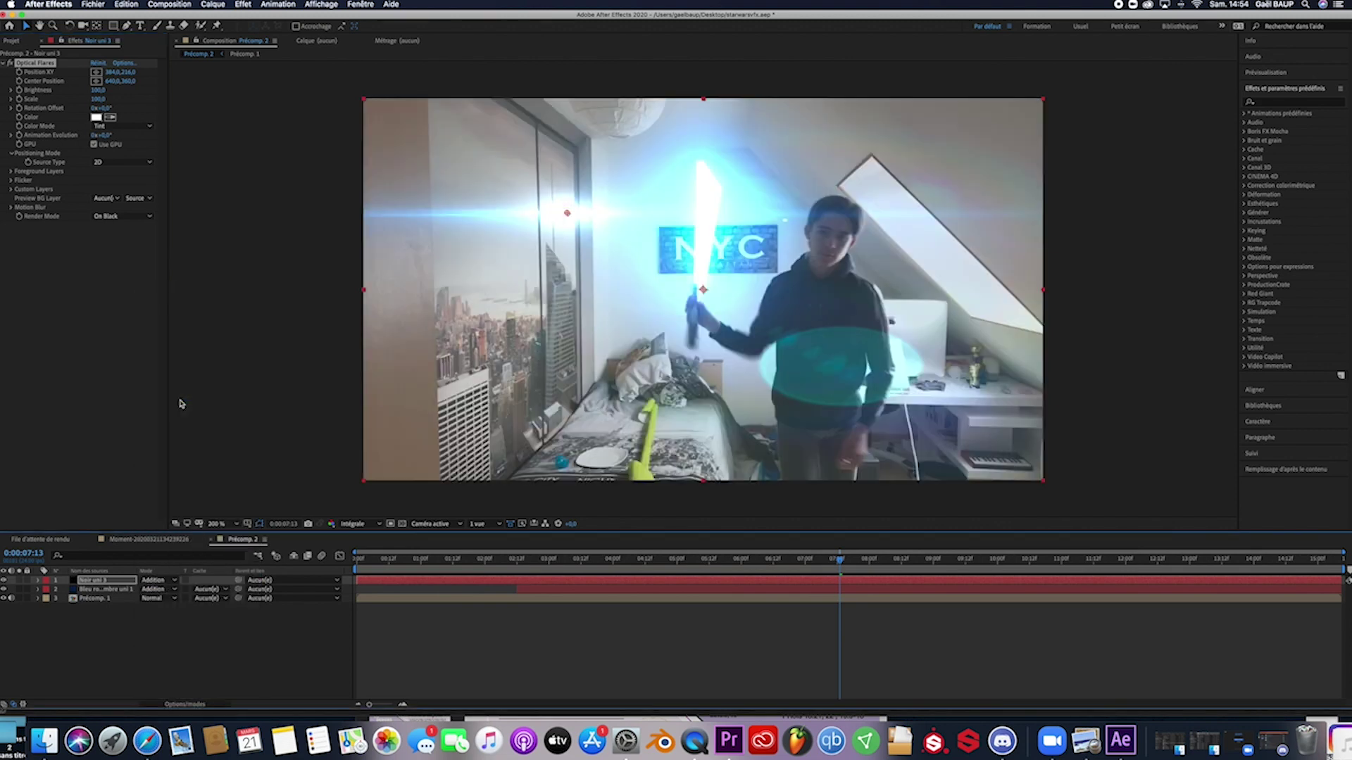
pyautogui.moveTo(100, 91); pyautogui.dragTo(95, 90)
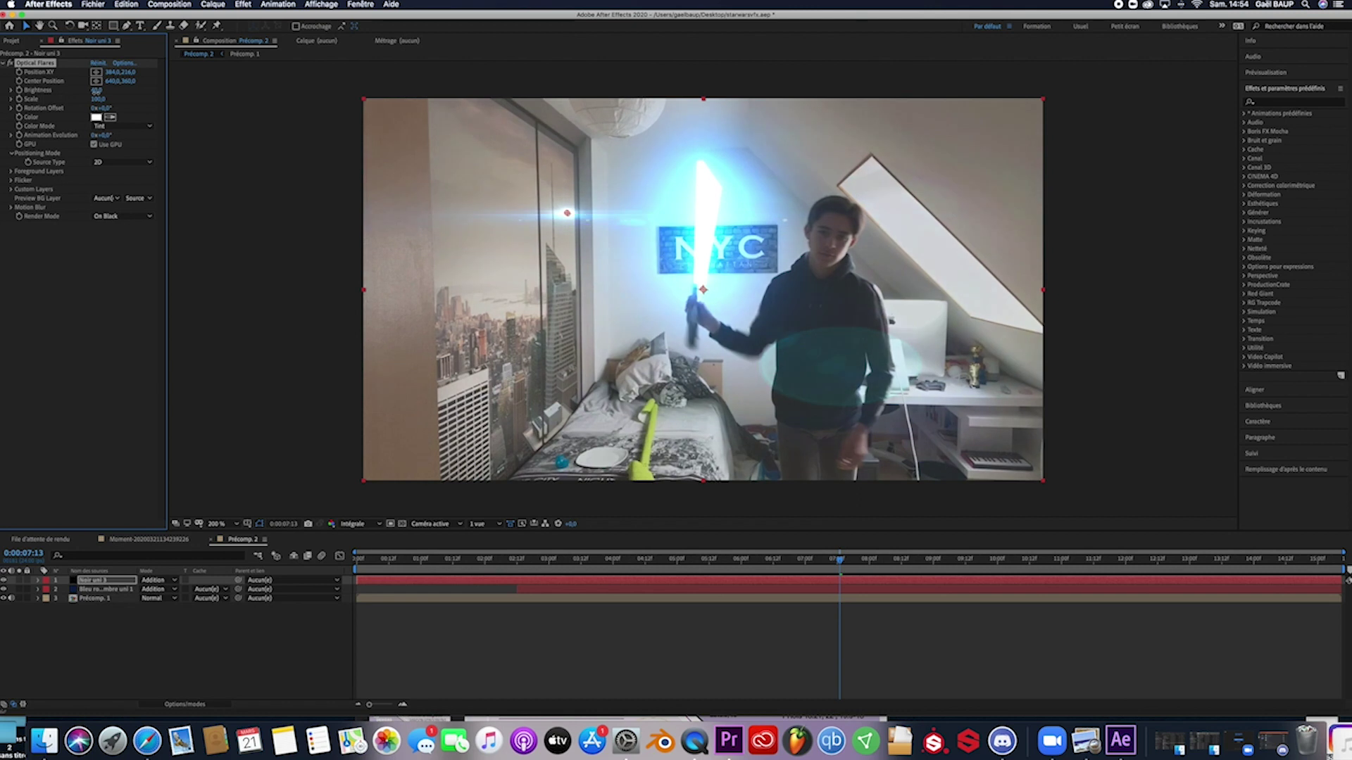
pyautogui.moveTo(577, 223); pyautogui.dragTo(577, 280)
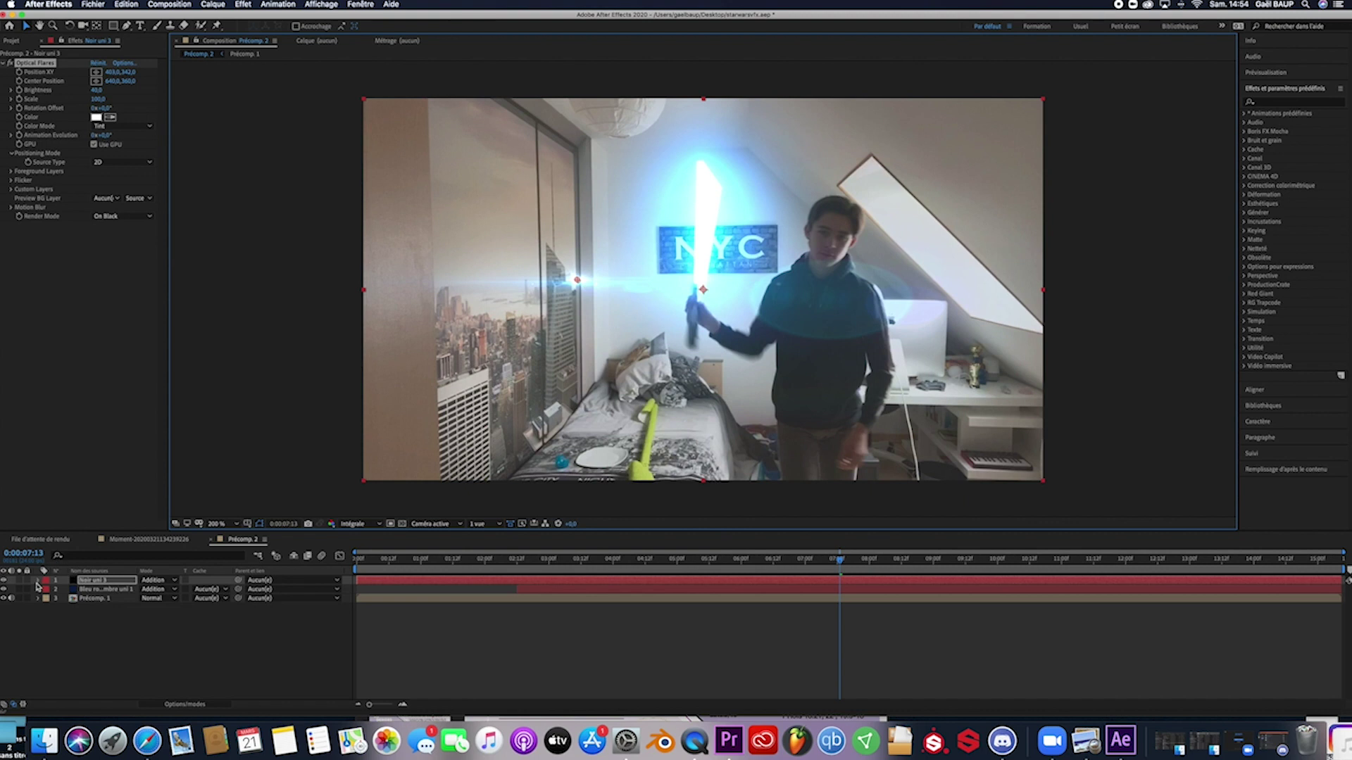
# Link the flare's Position XY to the Core Start of the blade layer's Saber effect
pyautogui.click(37, 582)
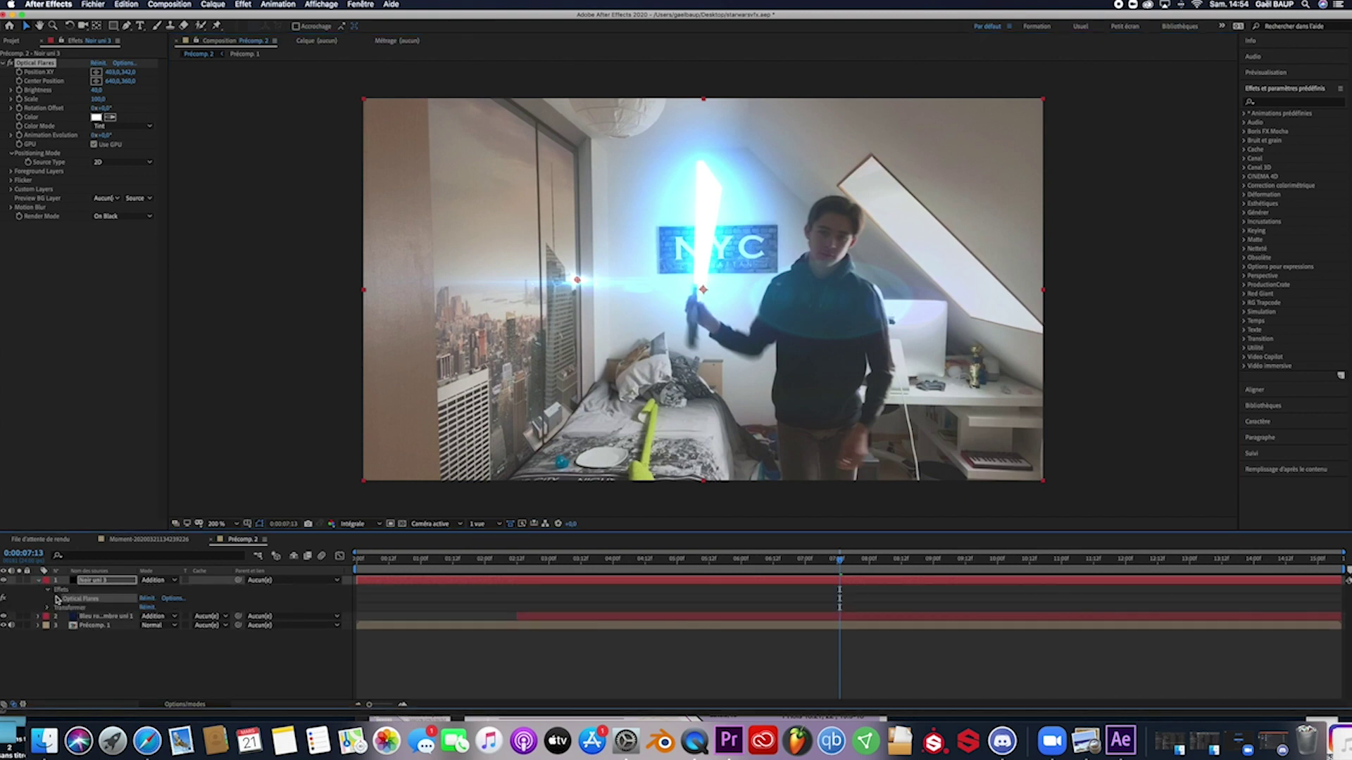
pyautogui.click(56, 598)
pyautogui.scroll(-3, 60, 599)
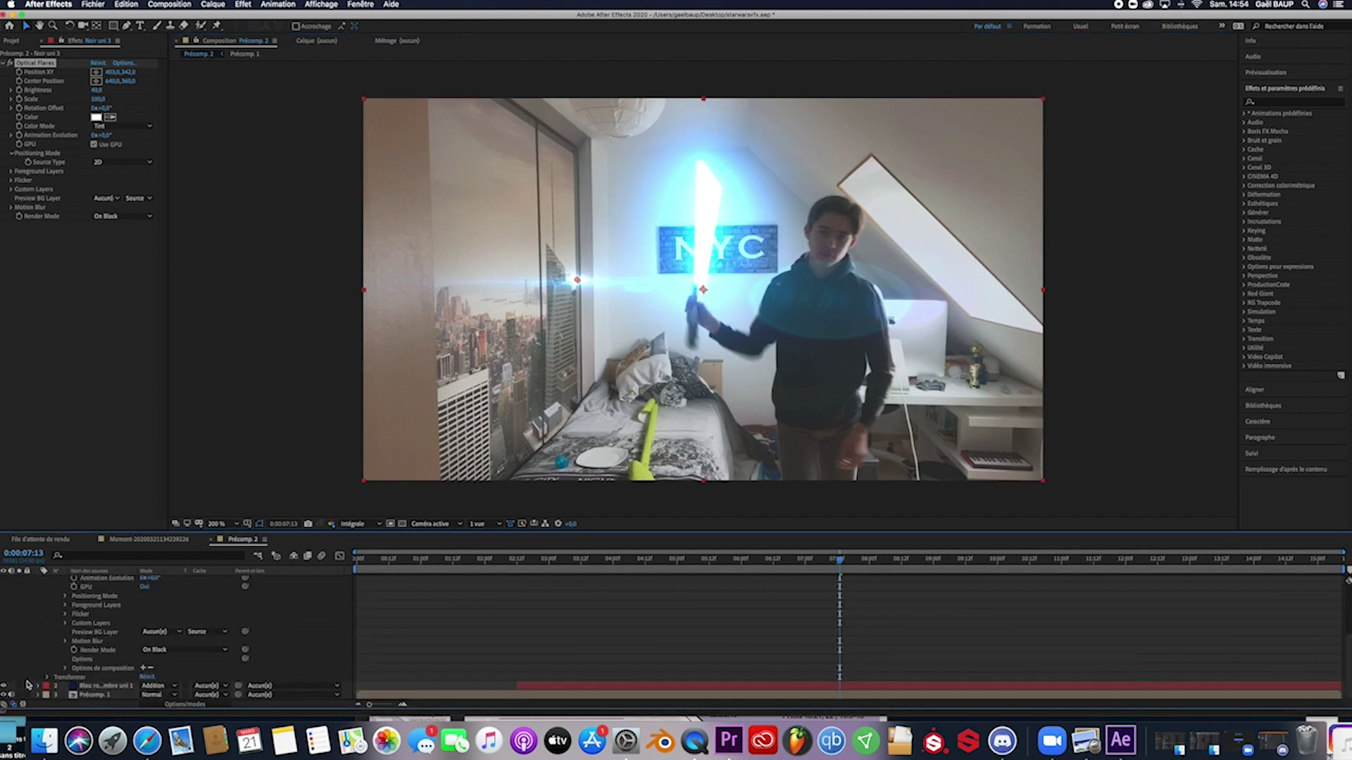
pyautogui.click(38, 686)
pyautogui.click(47, 686)
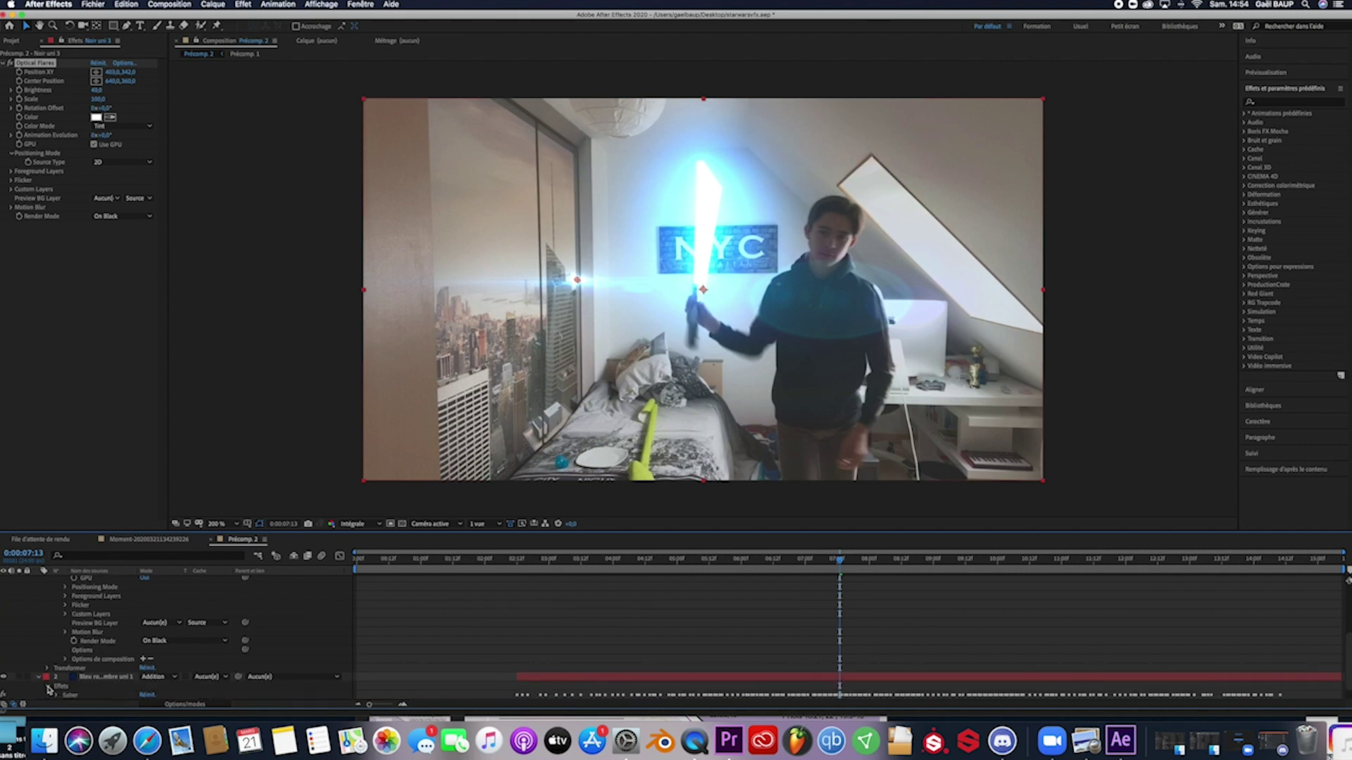
pyautogui.scroll(10, 84, 668)
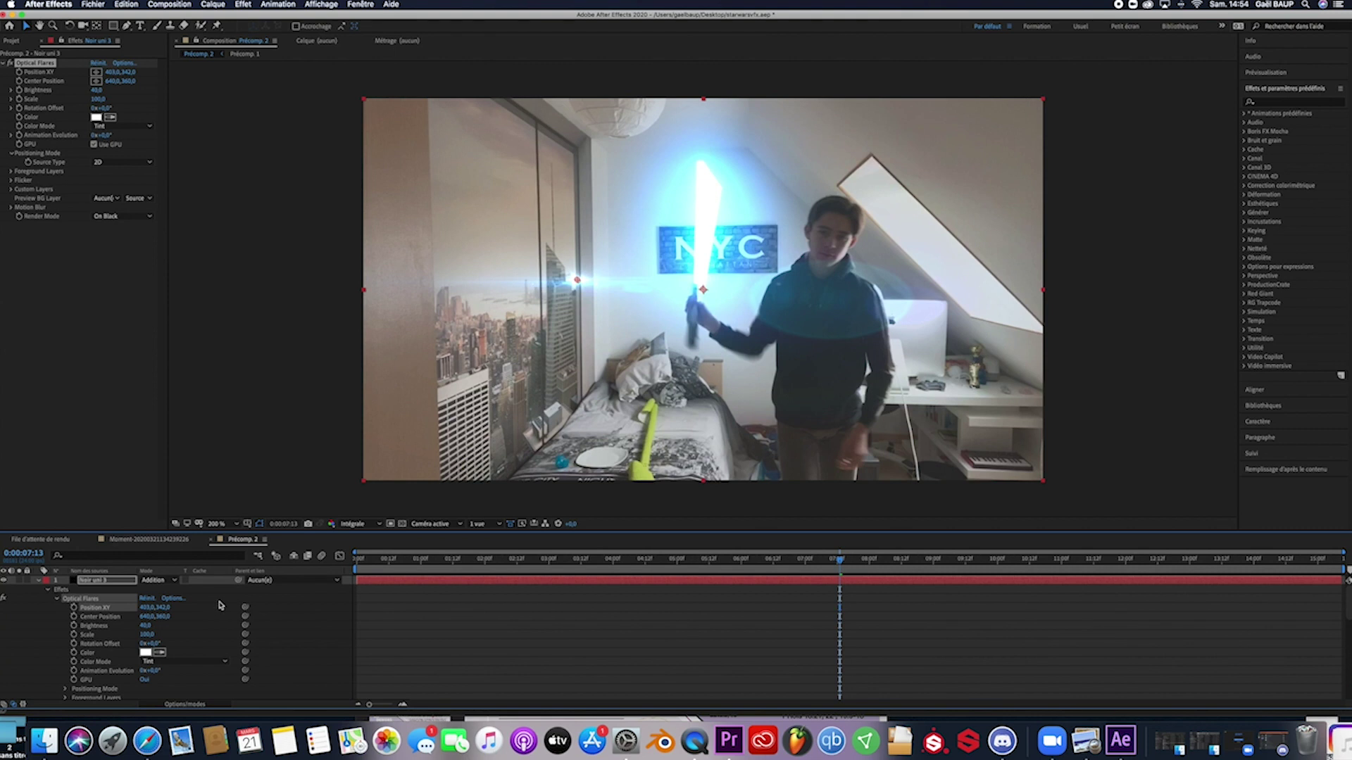
pyautogui.moveTo(246, 609); pyautogui.dragTo(129, 678)
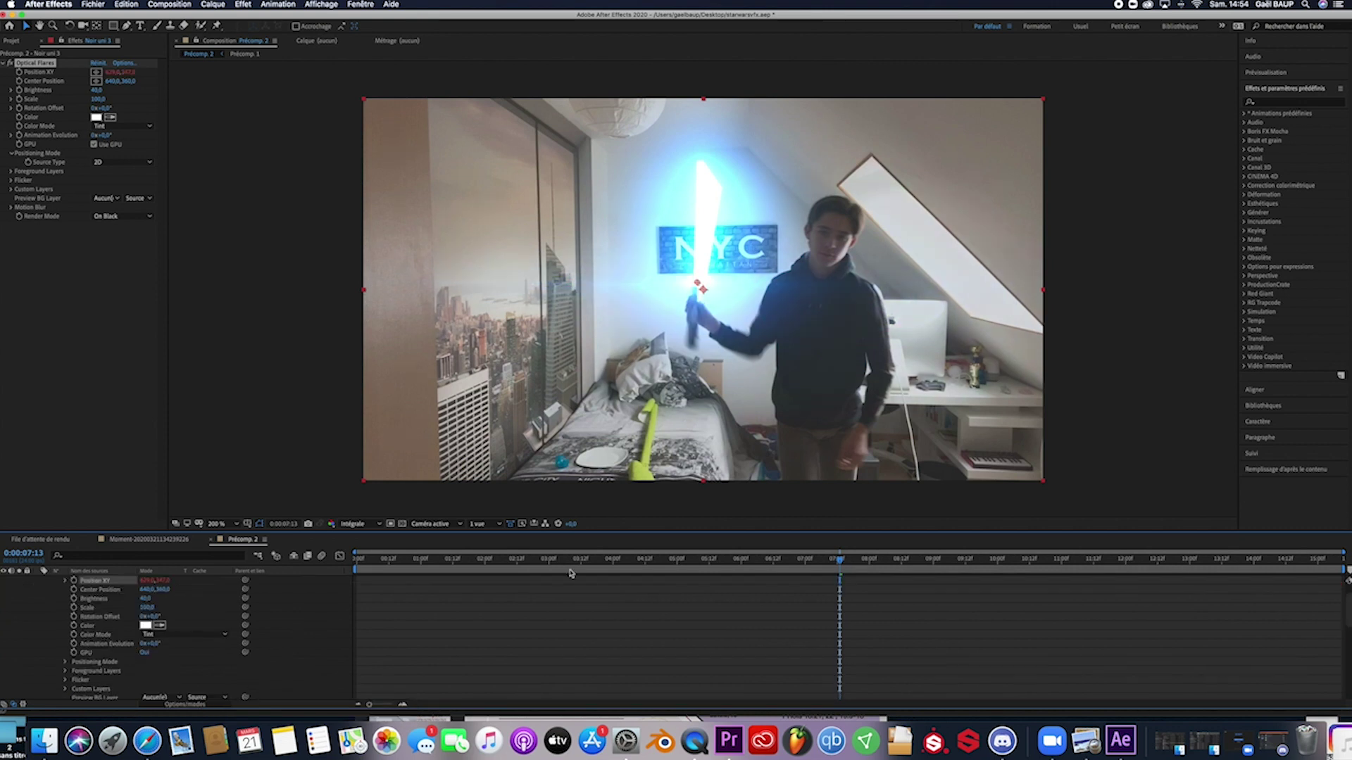
# Play back the composition from 0:00:02:18 to check that the flare follows the hilt
pyautogui.moveTo(831, 561); pyautogui.dragTo(533, 560)
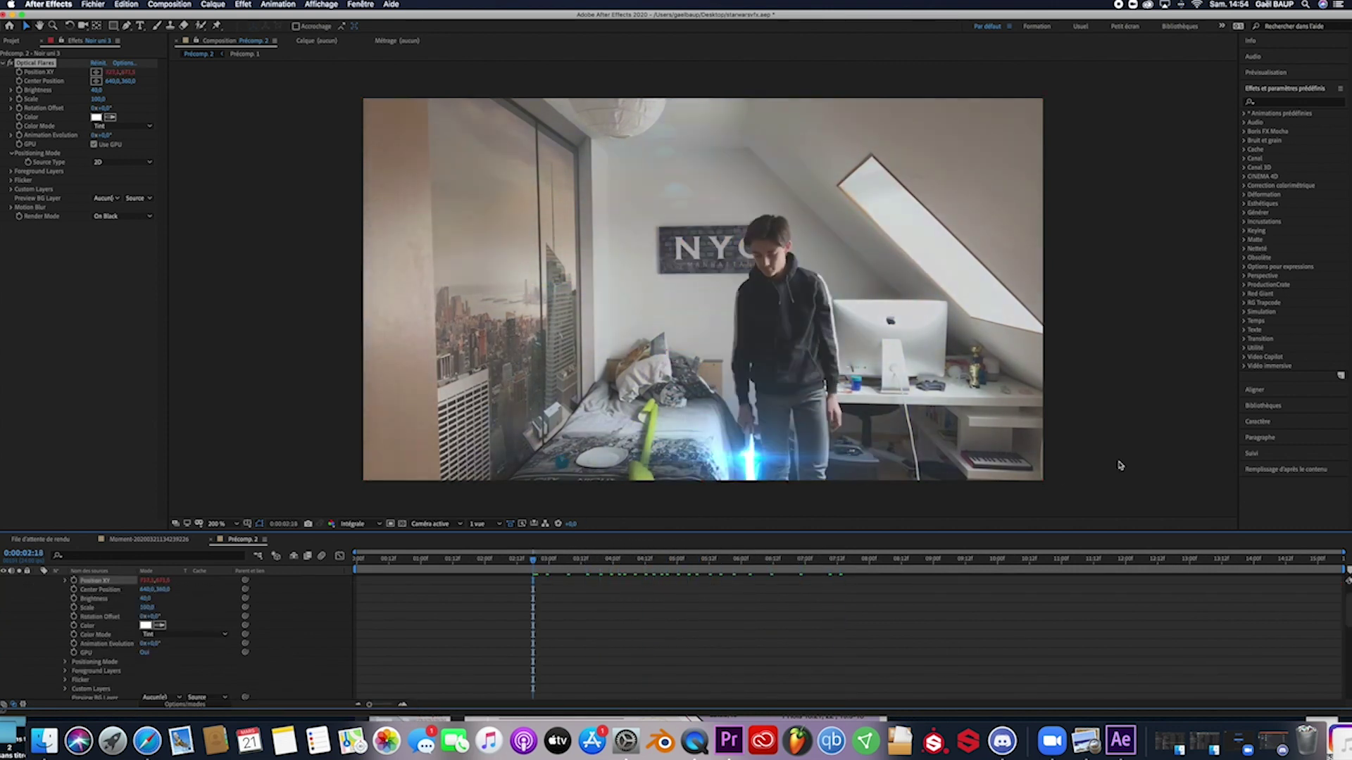
pyautogui.press('space')
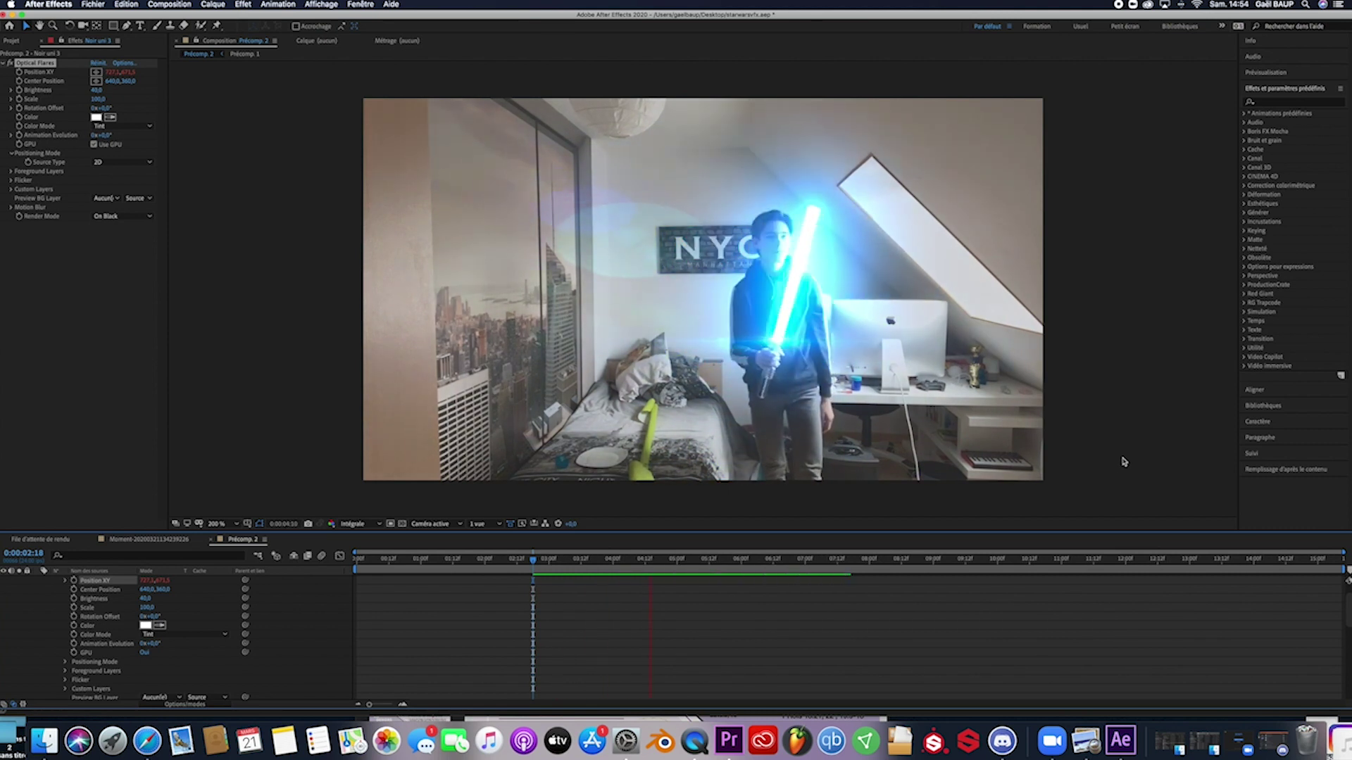
pyautogui.press('space')
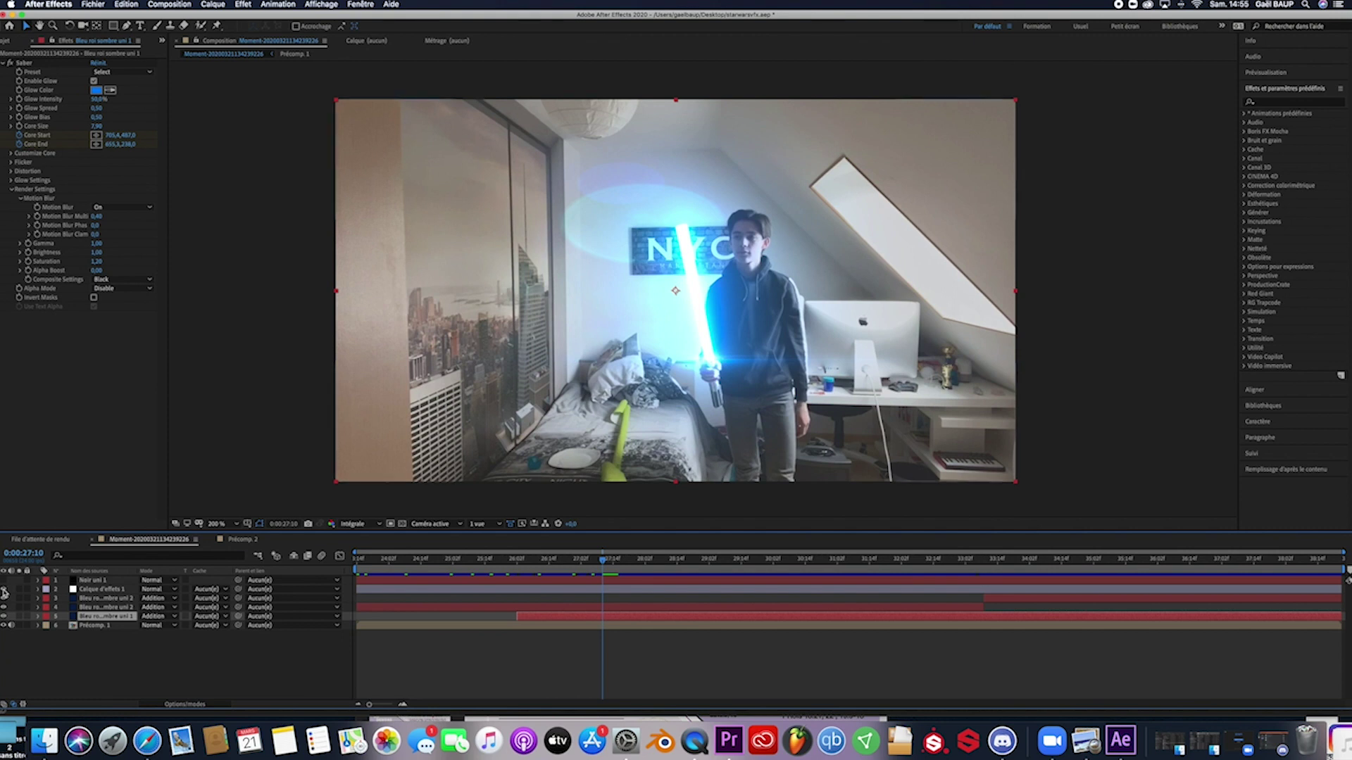
# Make the adjustment layer Calque d'effets 1 and the letterbox layer Noir uni 1 visible in the Moment composition
pyautogui.click(4, 590)
pyautogui.click(3, 580)
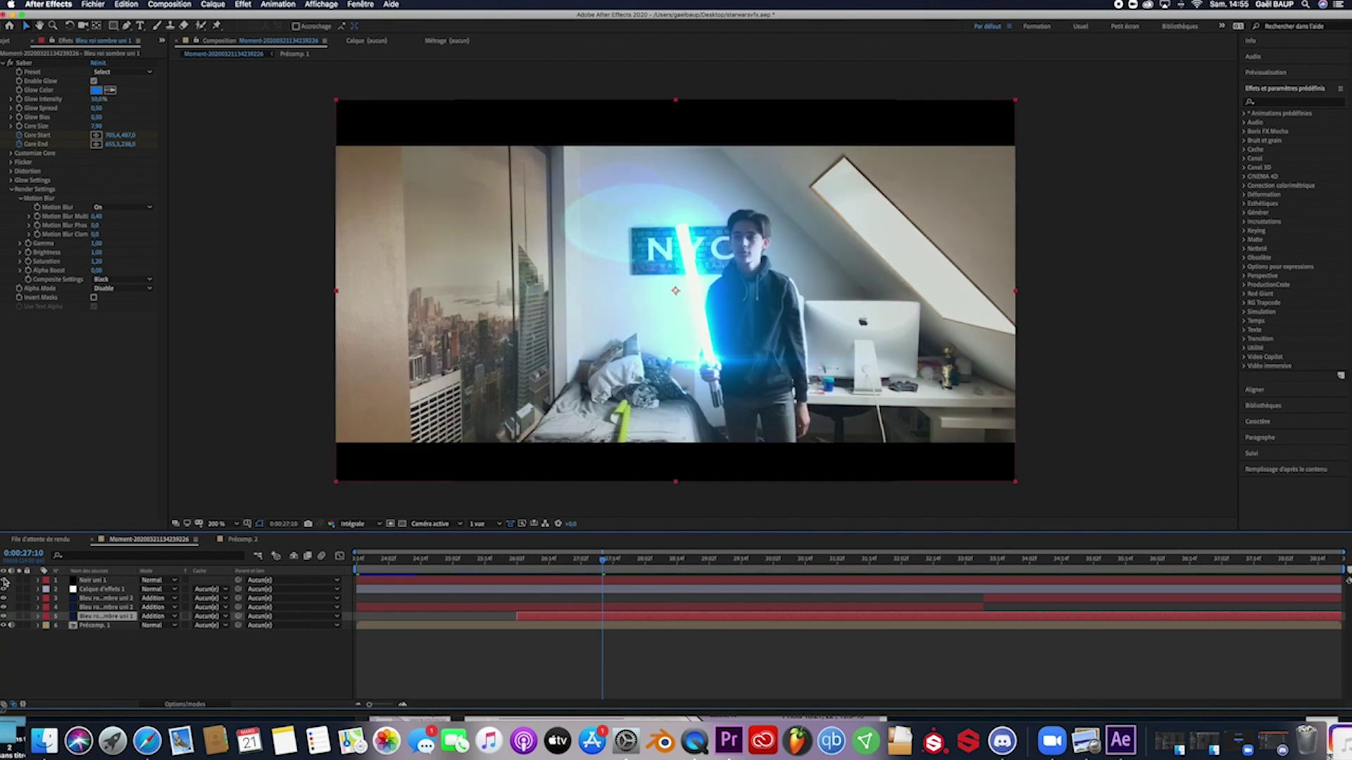
pyautogui.click(542, 666)
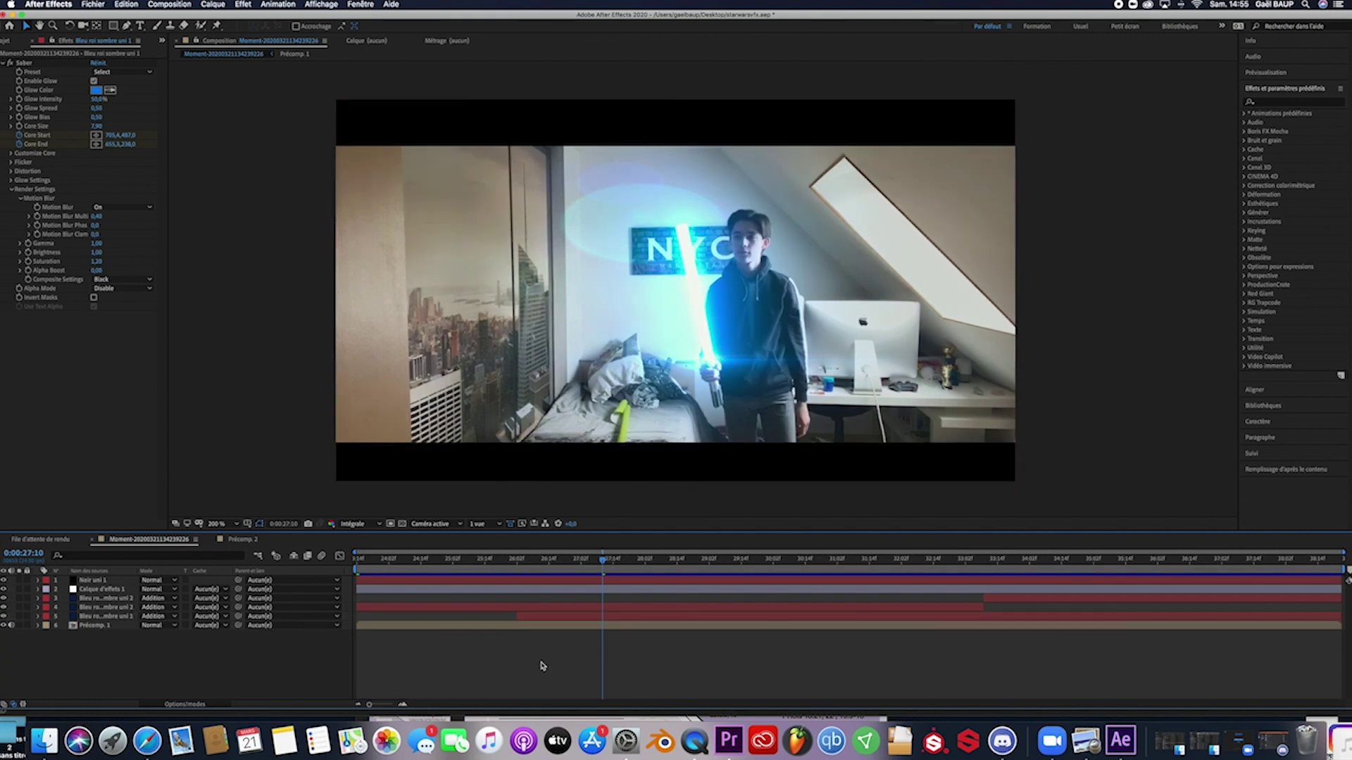